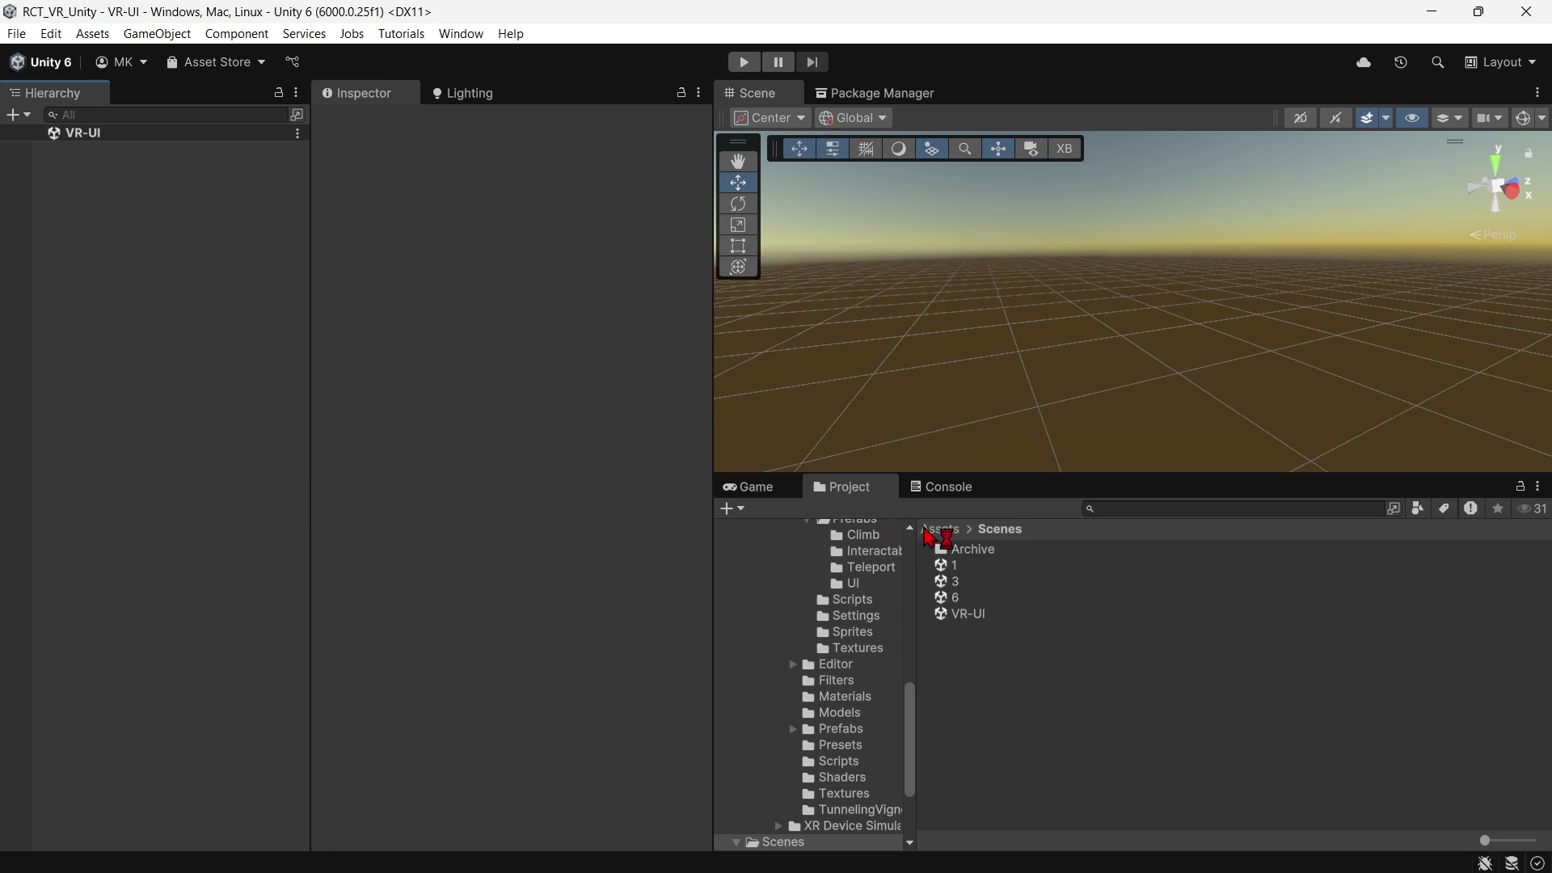
# Drag XR Origin (XR Rig) from XR Interaction Toolkit 3.0.7 Starter Assets Prefabs into the scene
pyautogui.click(939, 529)
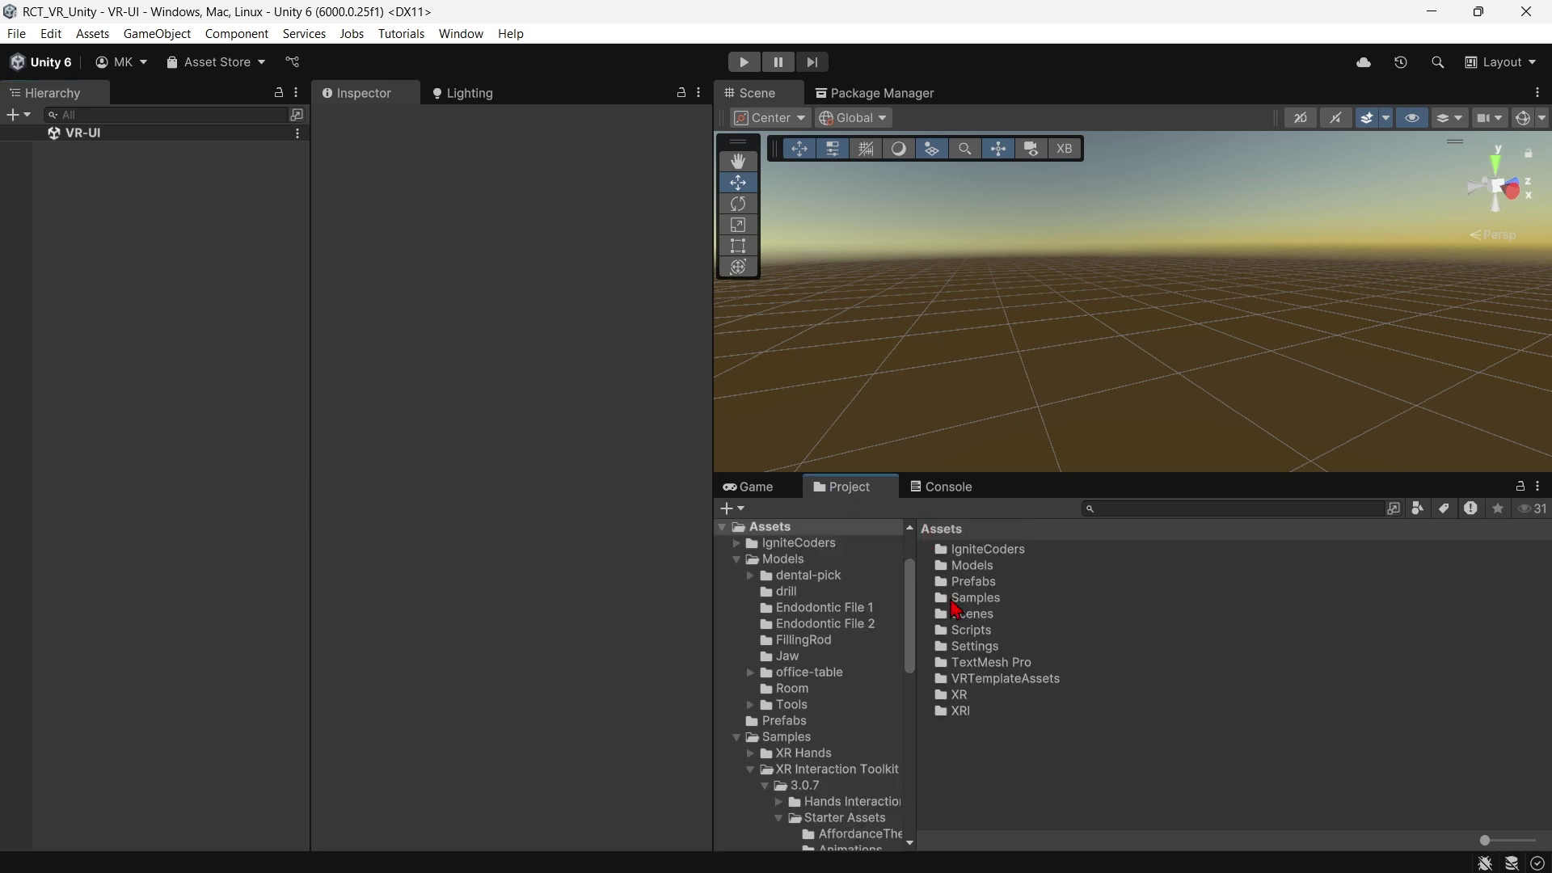
pyautogui.doubleClick(964, 598)
pyautogui.doubleClick(994, 567)
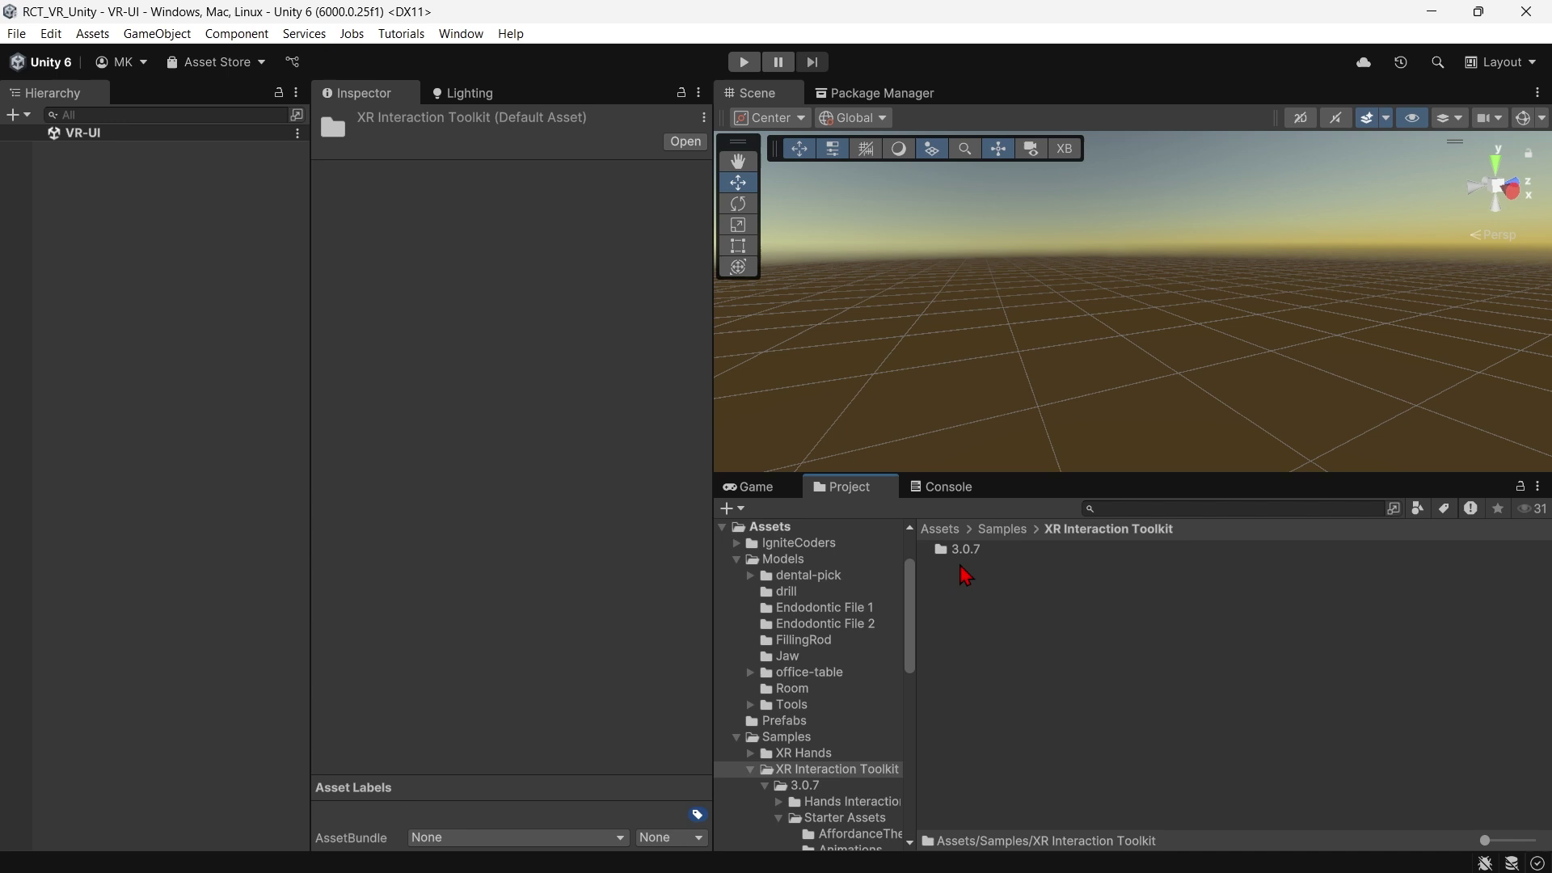
pyautogui.doubleClick(966, 548)
pyautogui.doubleClick(967, 565)
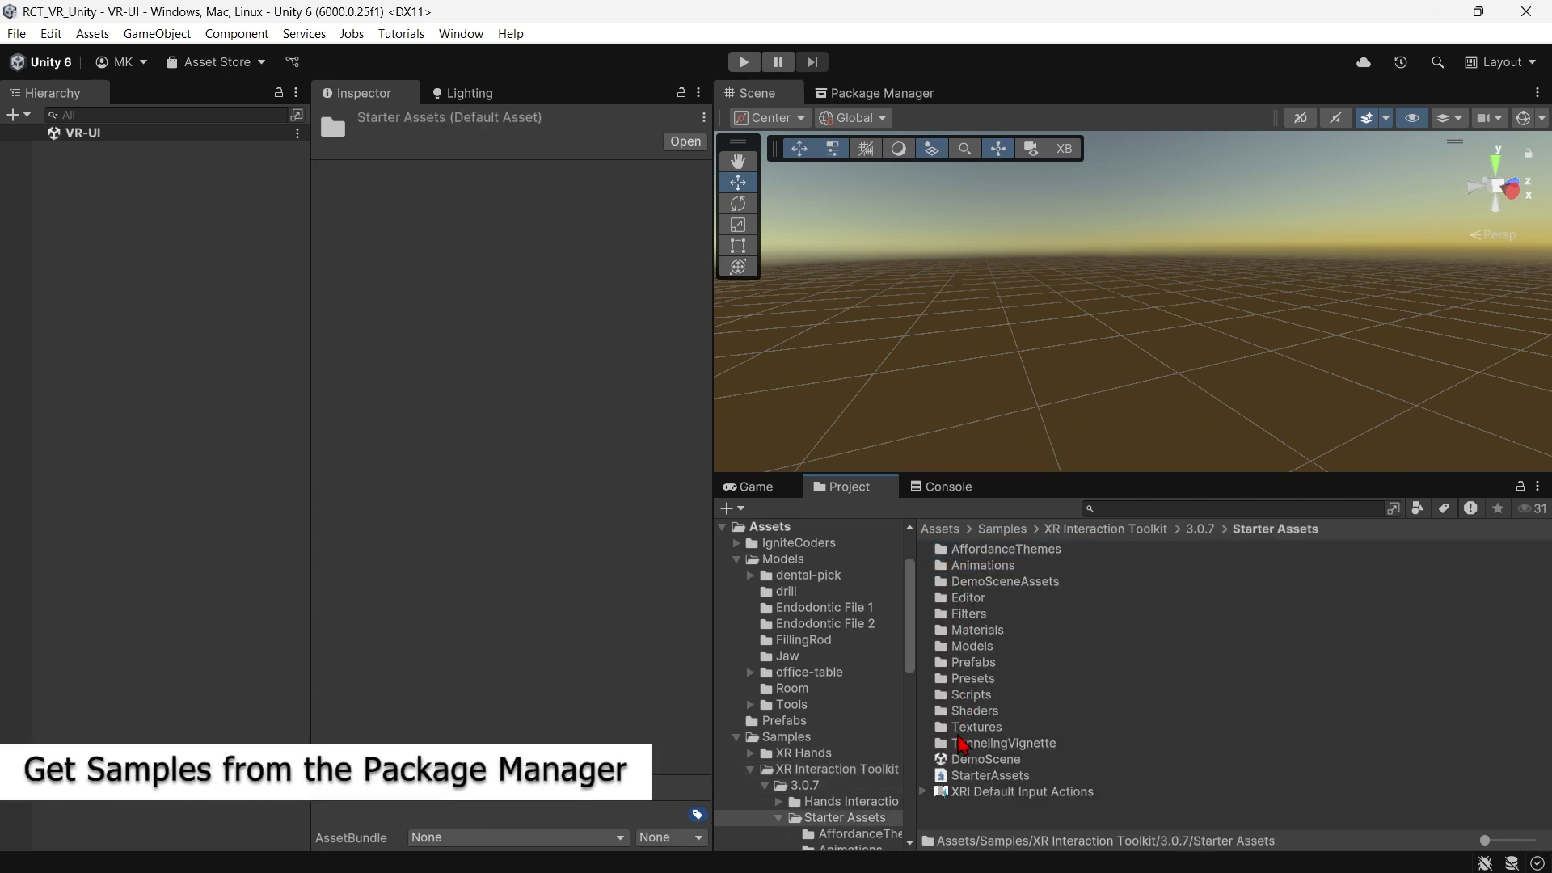
pyautogui.doubleClick(964, 663)
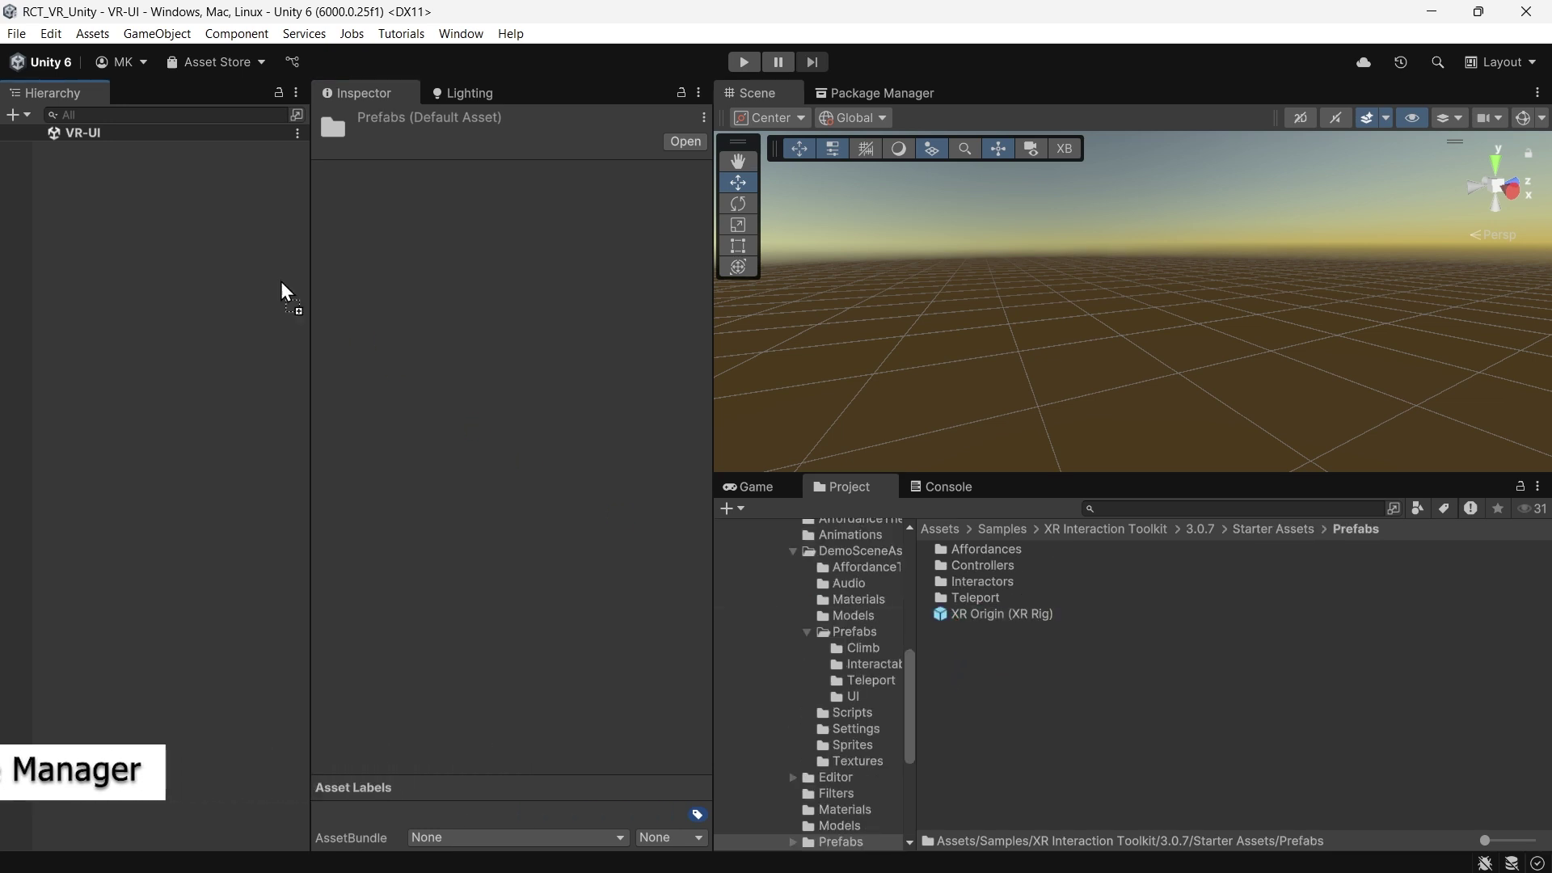
pyautogui.moveTo(954, 614); pyautogui.dragTo(146, 243)
# Create an XR UI Canvas along with its EventSystem from the Hierarchy create menu
pyautogui.click(63, 244)
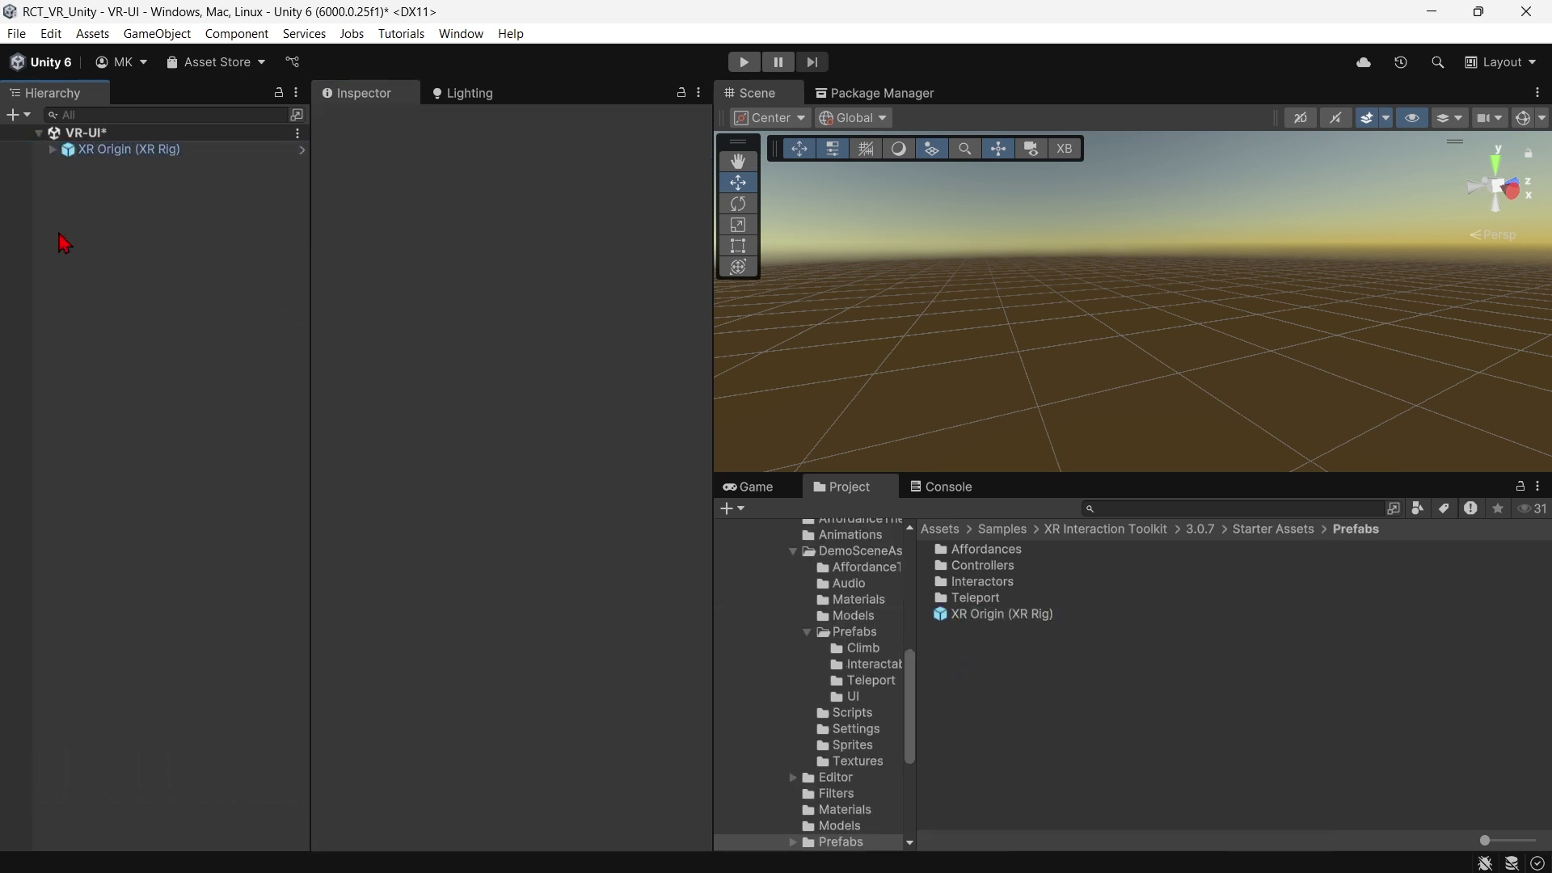
pyautogui.click(15, 115)
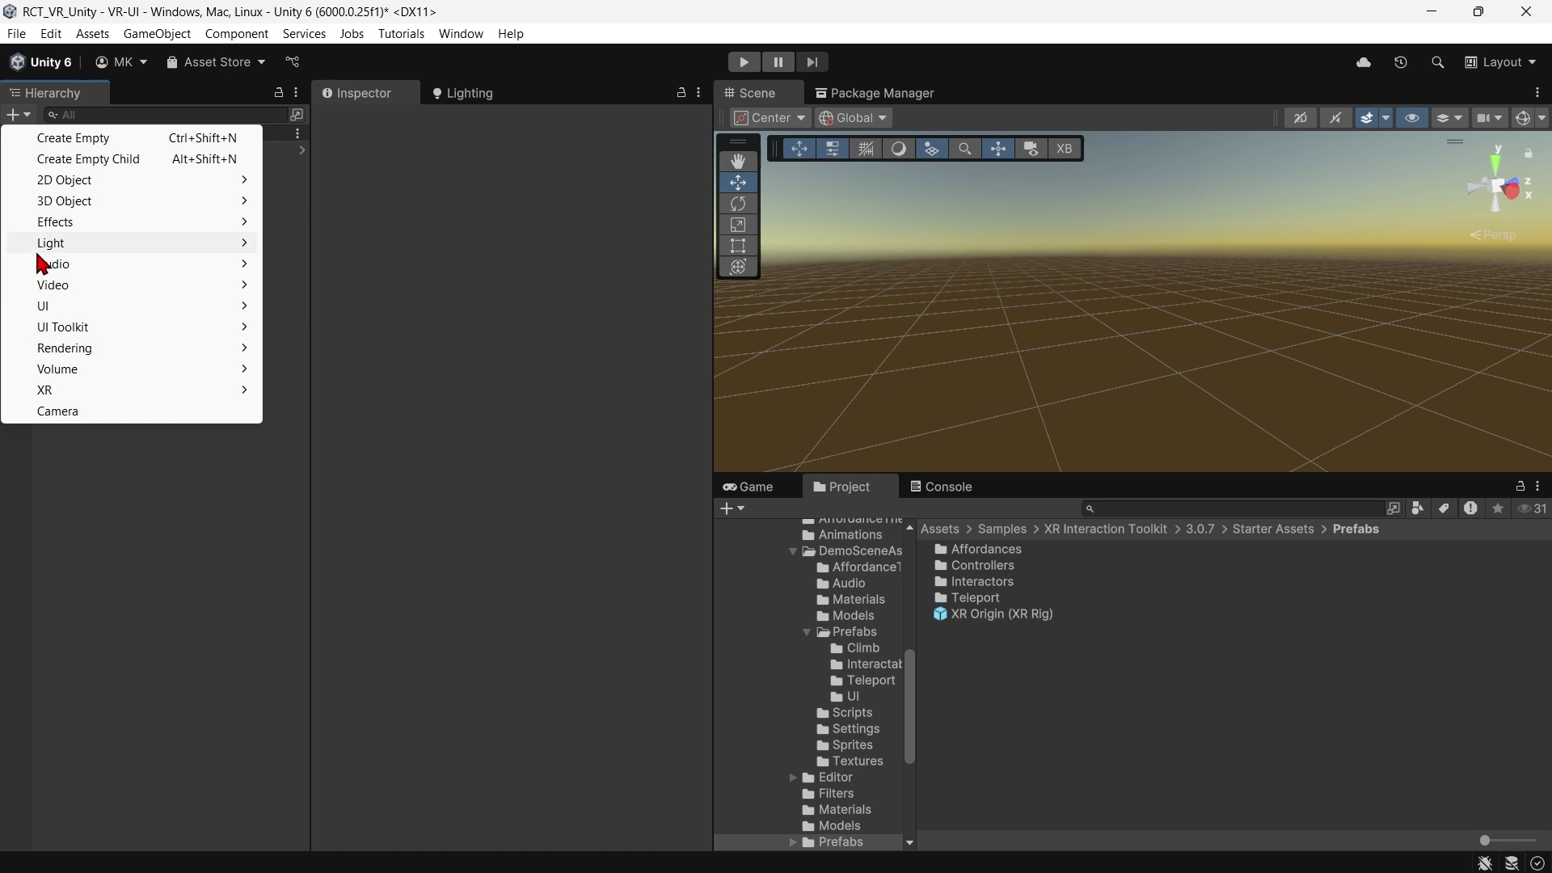
pyautogui.moveTo(121, 389)
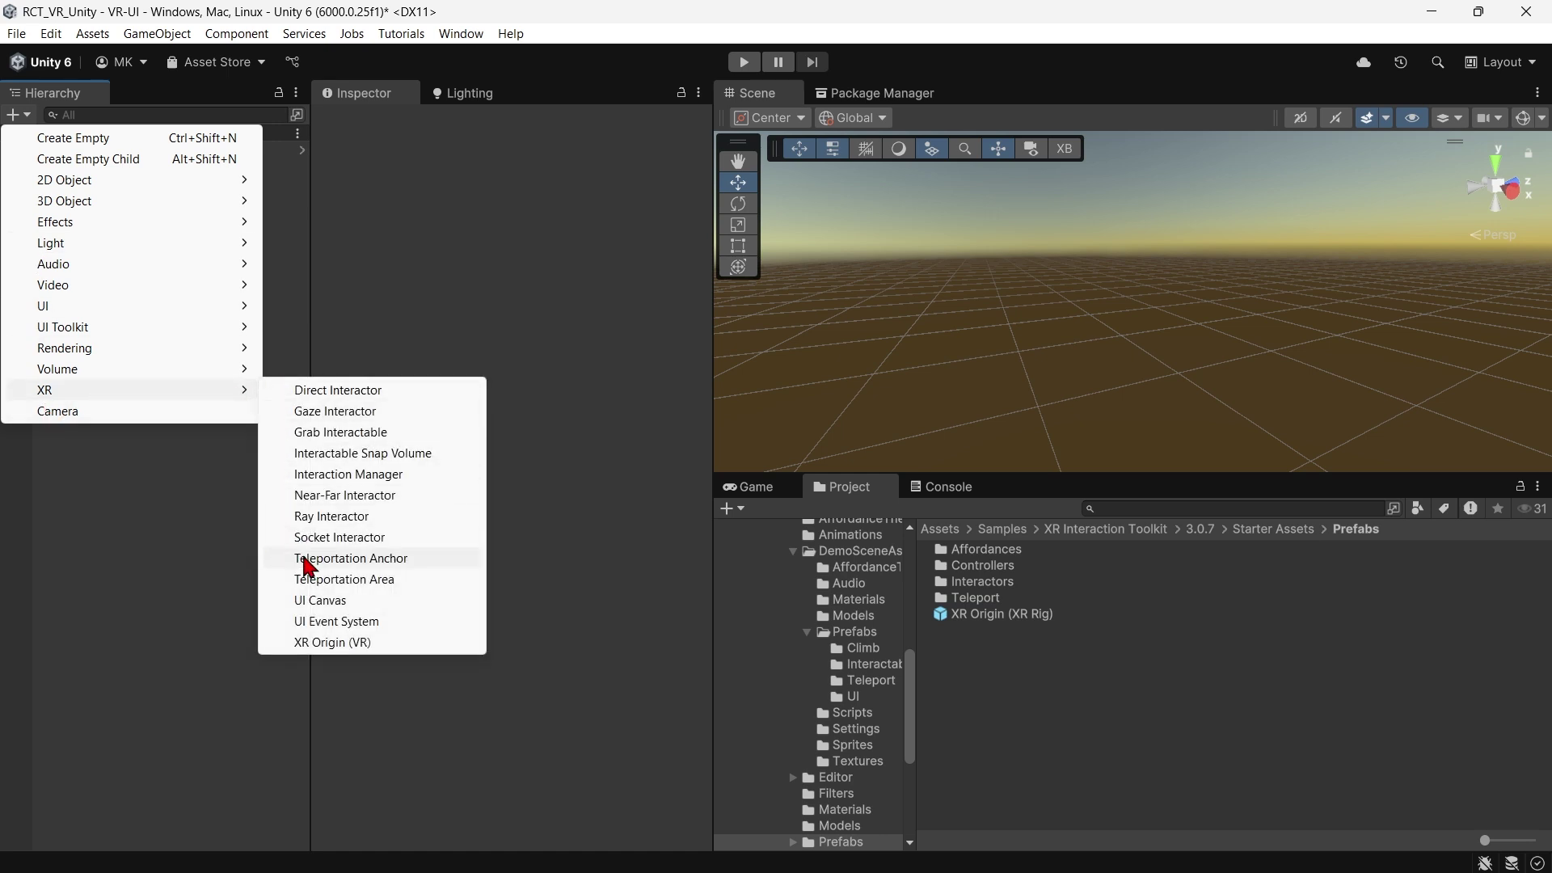
pyautogui.click(323, 603)
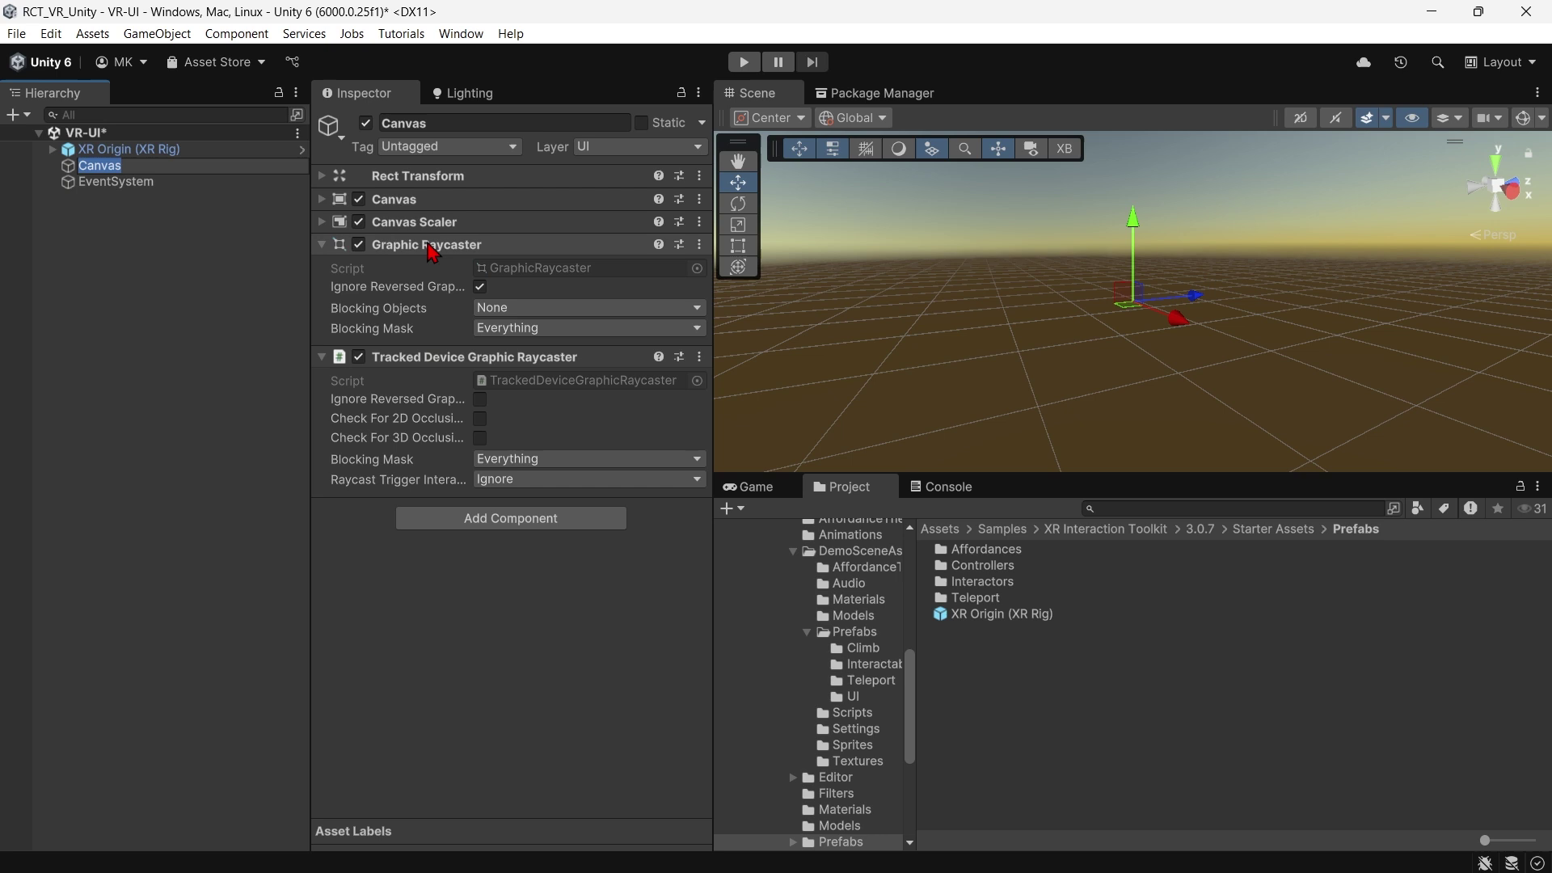
# Lock the Canvas scale proportions and scale it to 0.01 on all axes
pyautogui.click(424, 244)
pyautogui.click(412, 176)
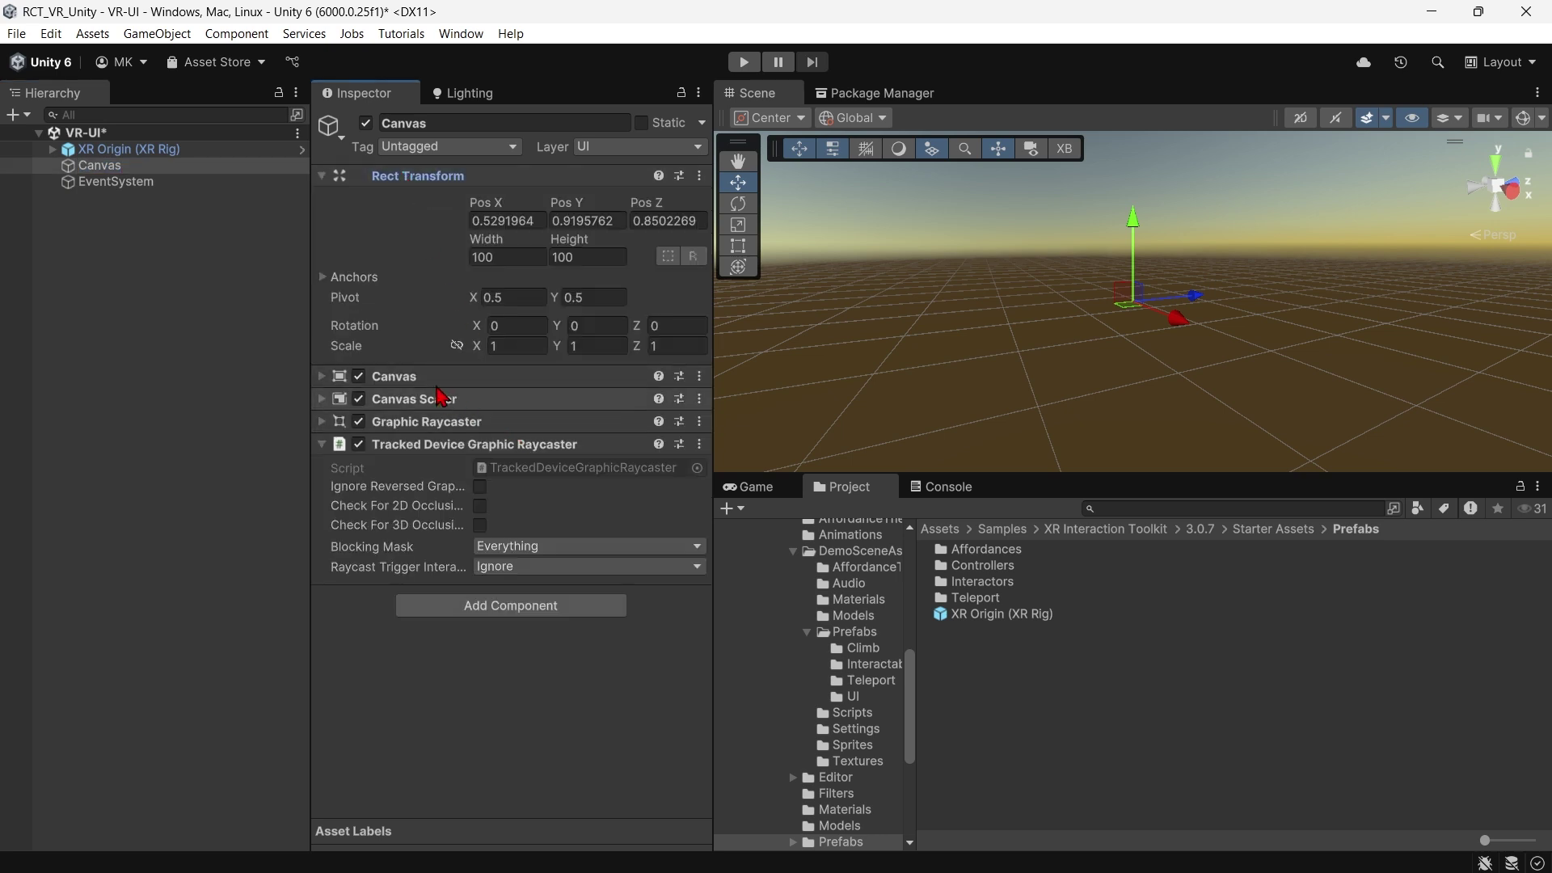
pyautogui.click(394, 376)
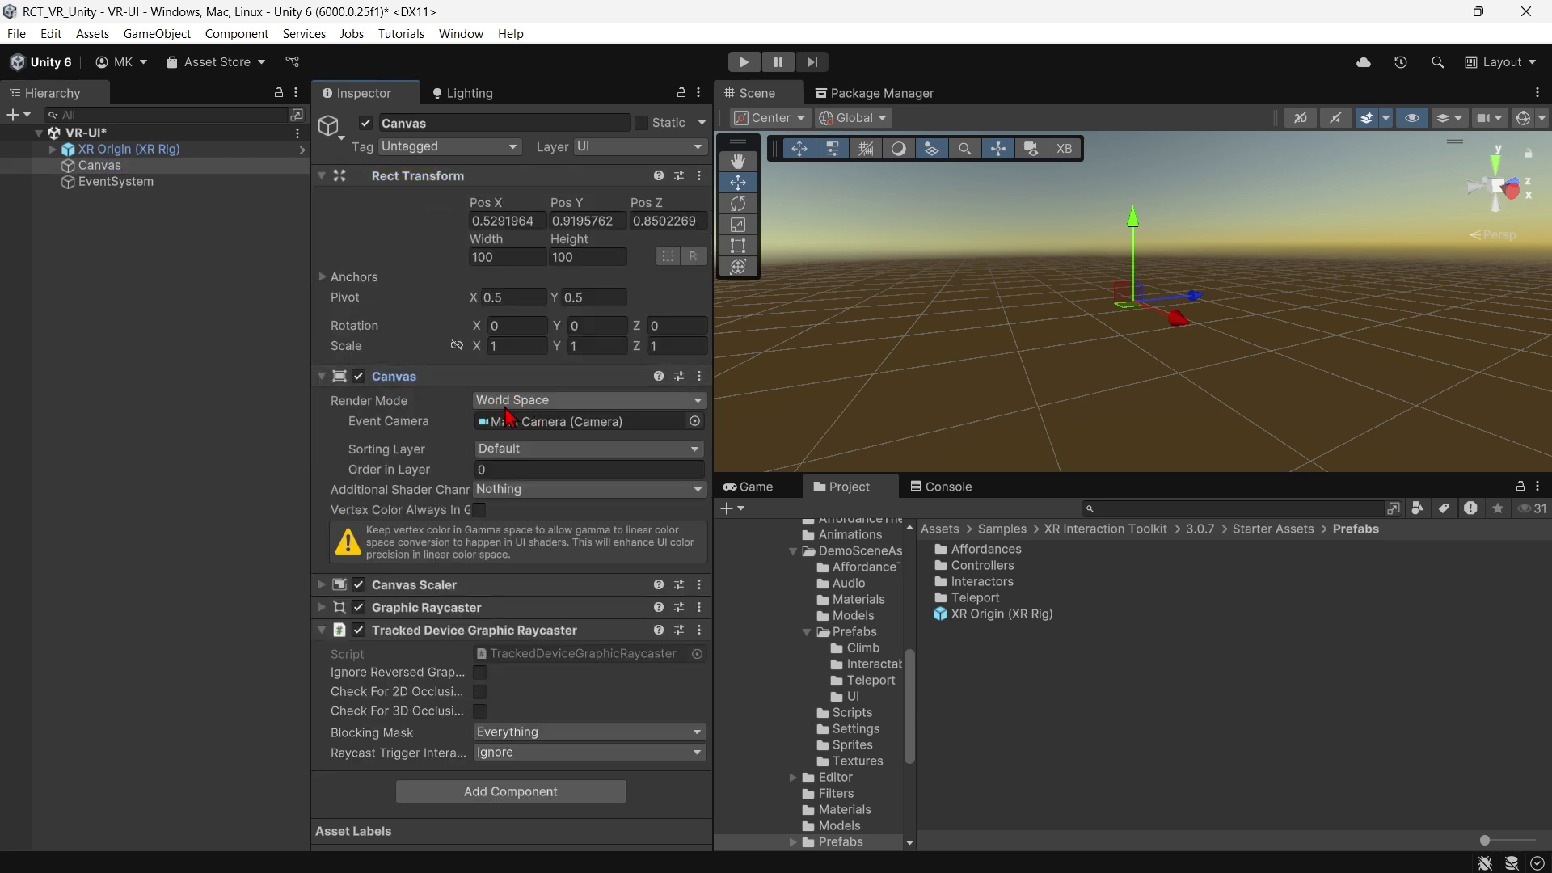
pyautogui.click(442, 379)
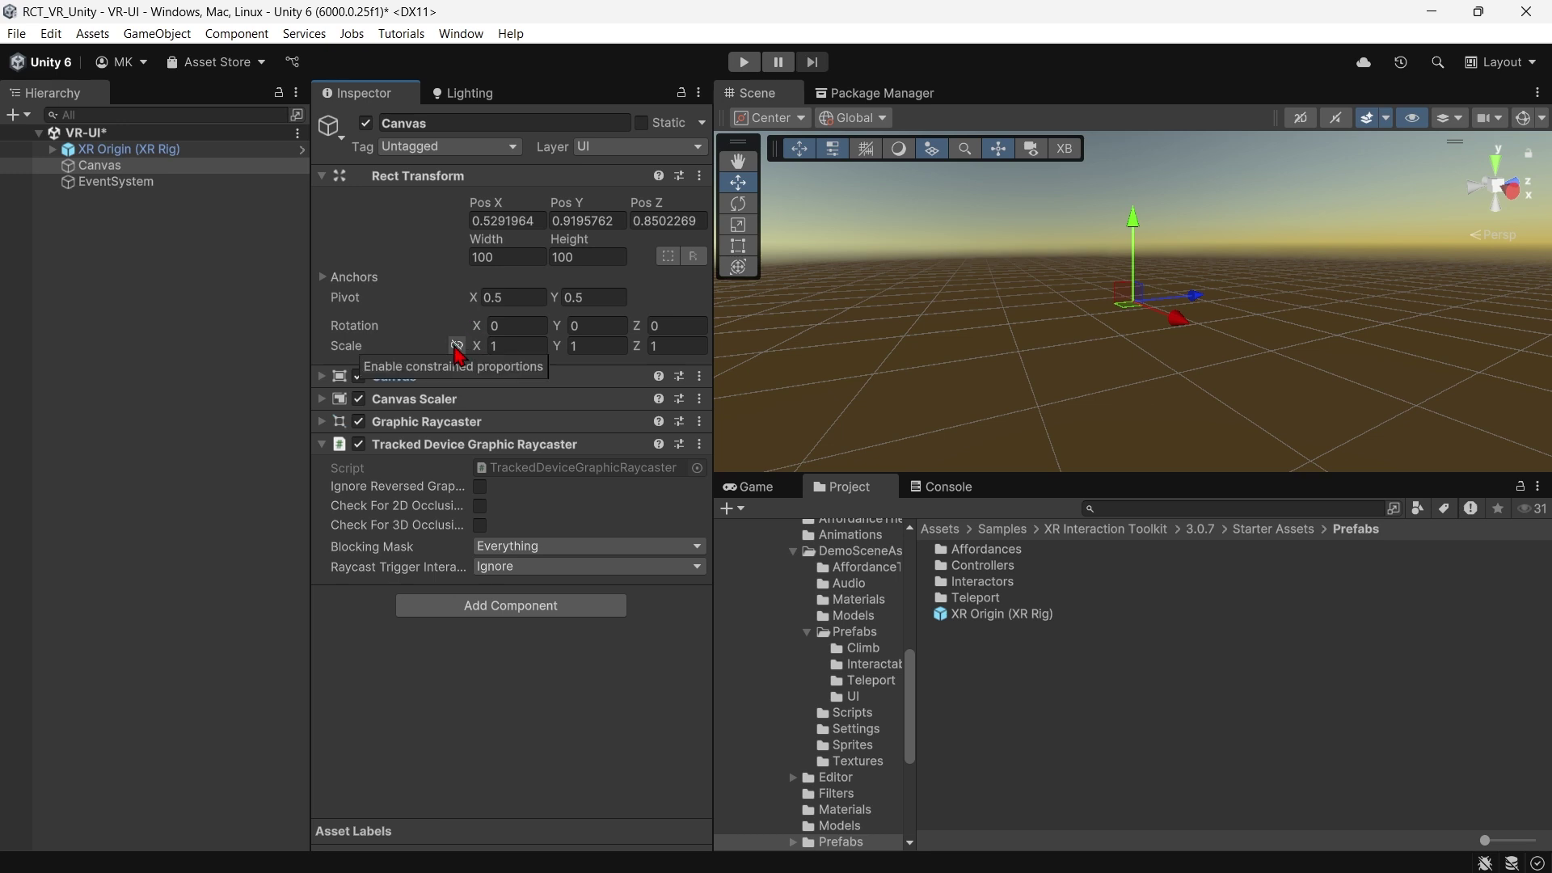
pyautogui.click(457, 346)
pyautogui.write('0.01')
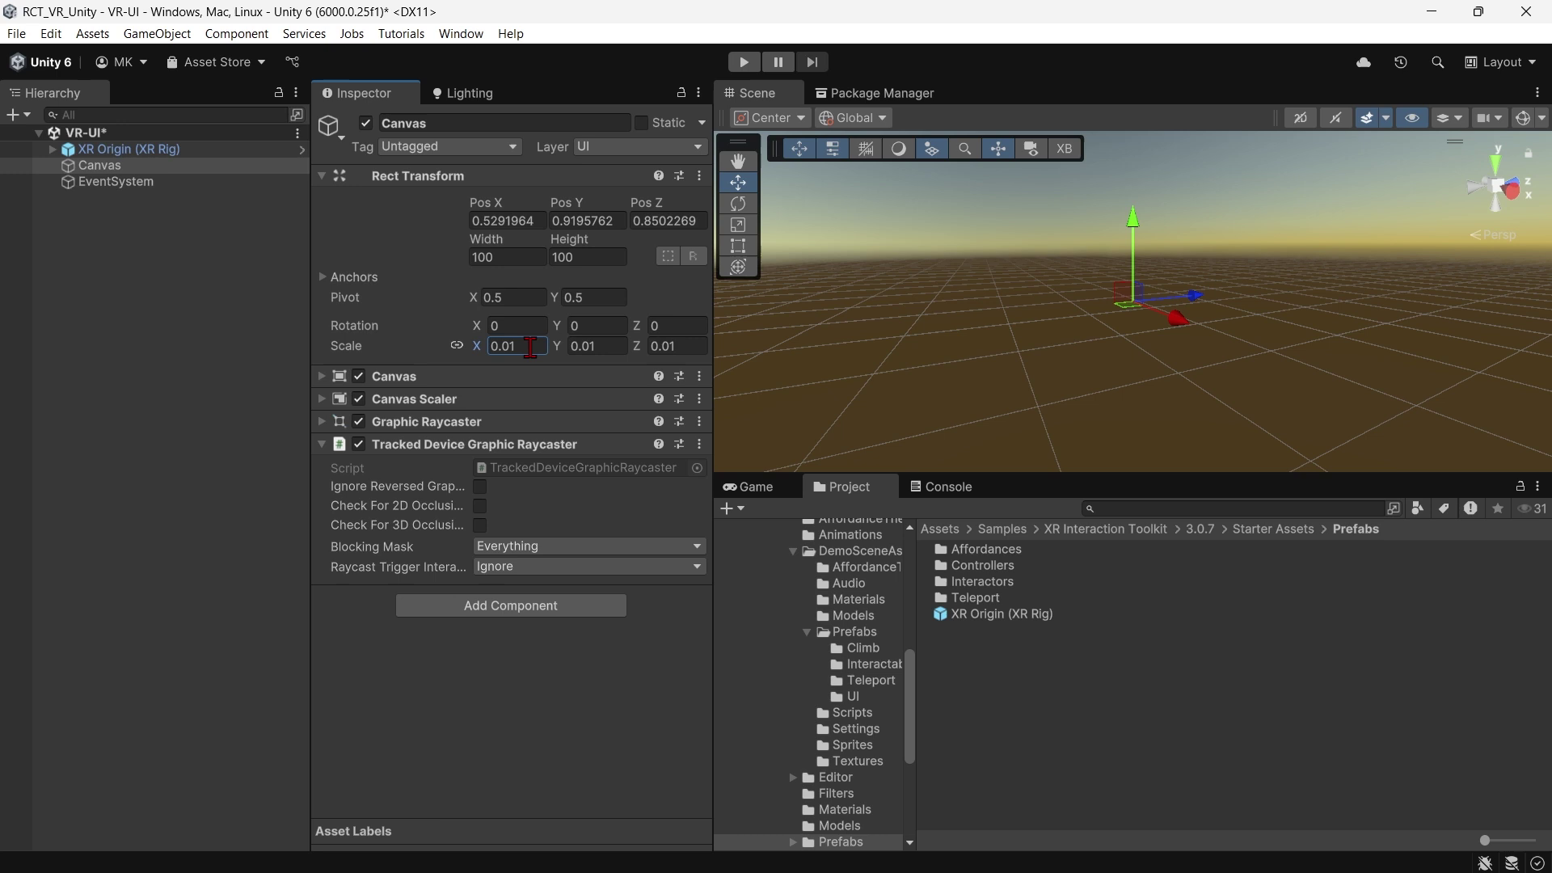
# Add a UI Panel under the Canvas, reselect the Canvas, and switch to the Game view
pyautogui.rightClick(144, 166)
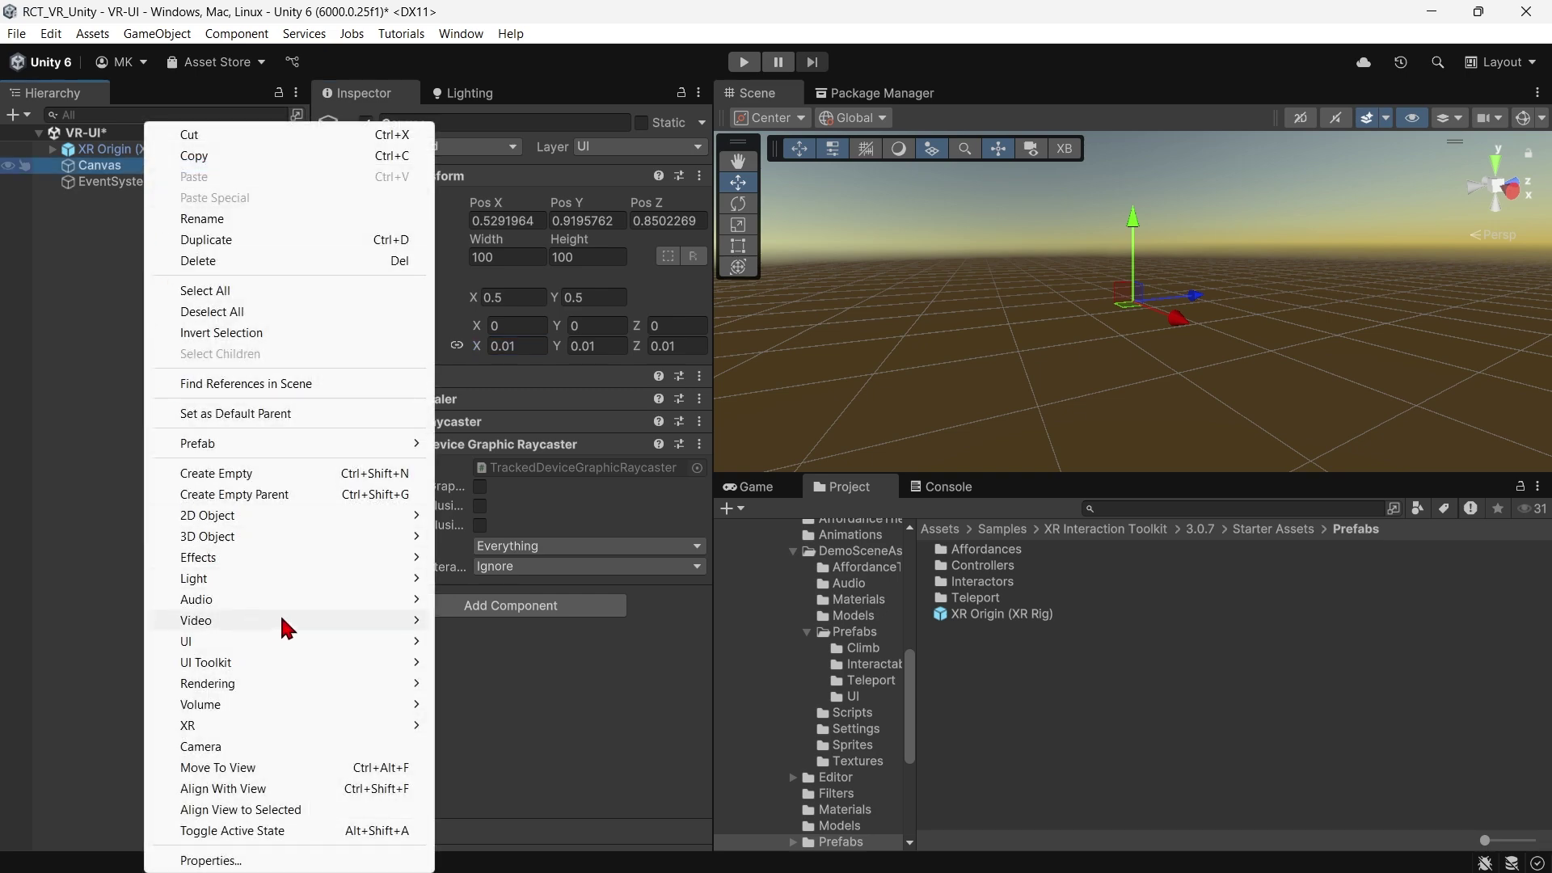
pyautogui.moveTo(185, 642)
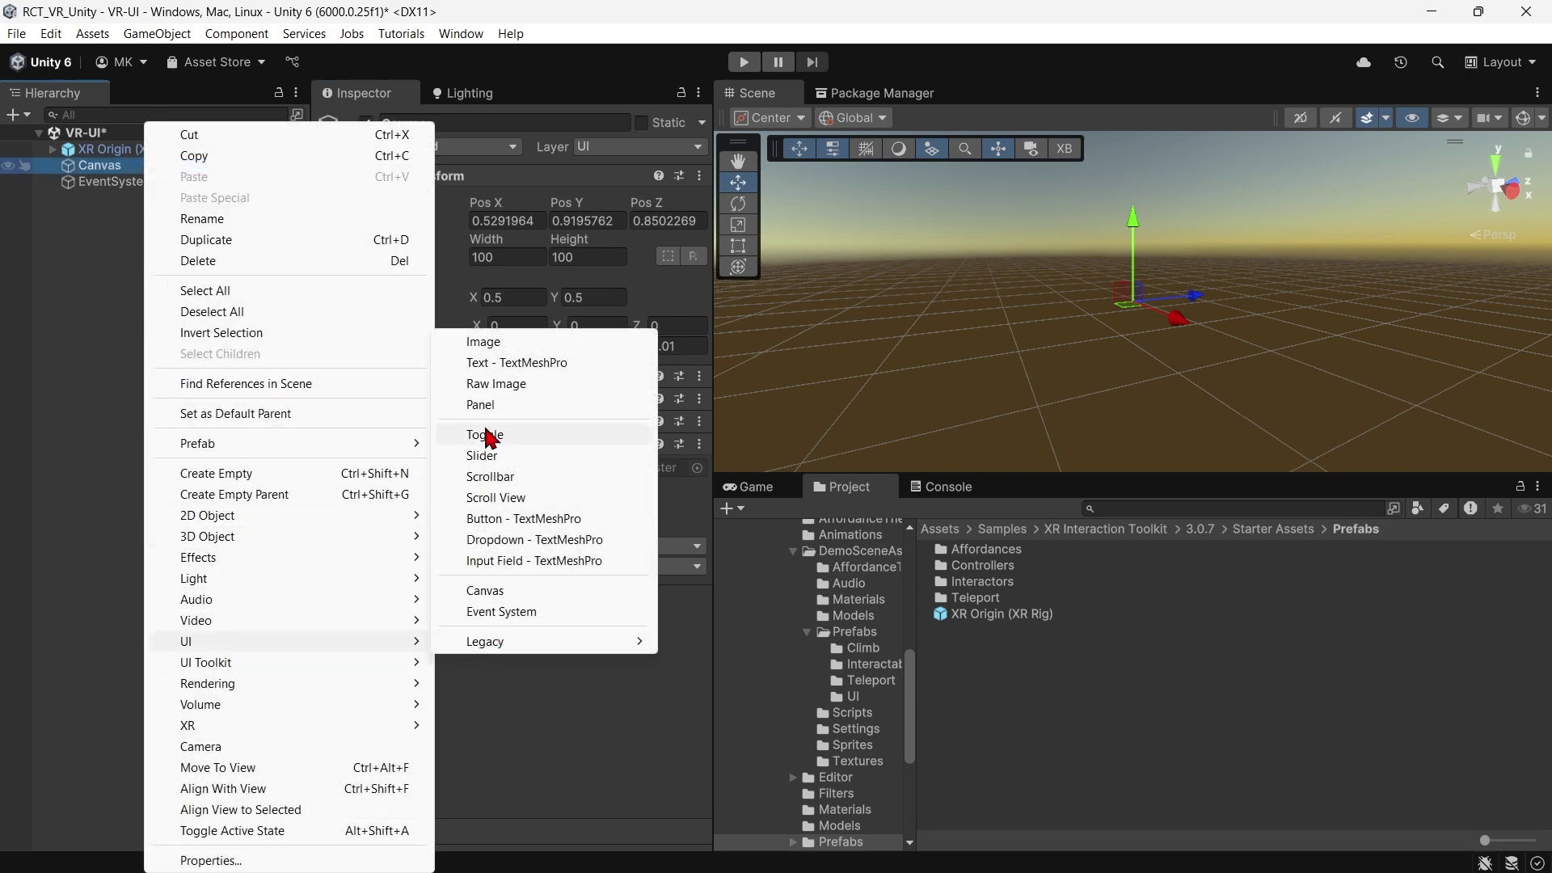
pyautogui.click(482, 405)
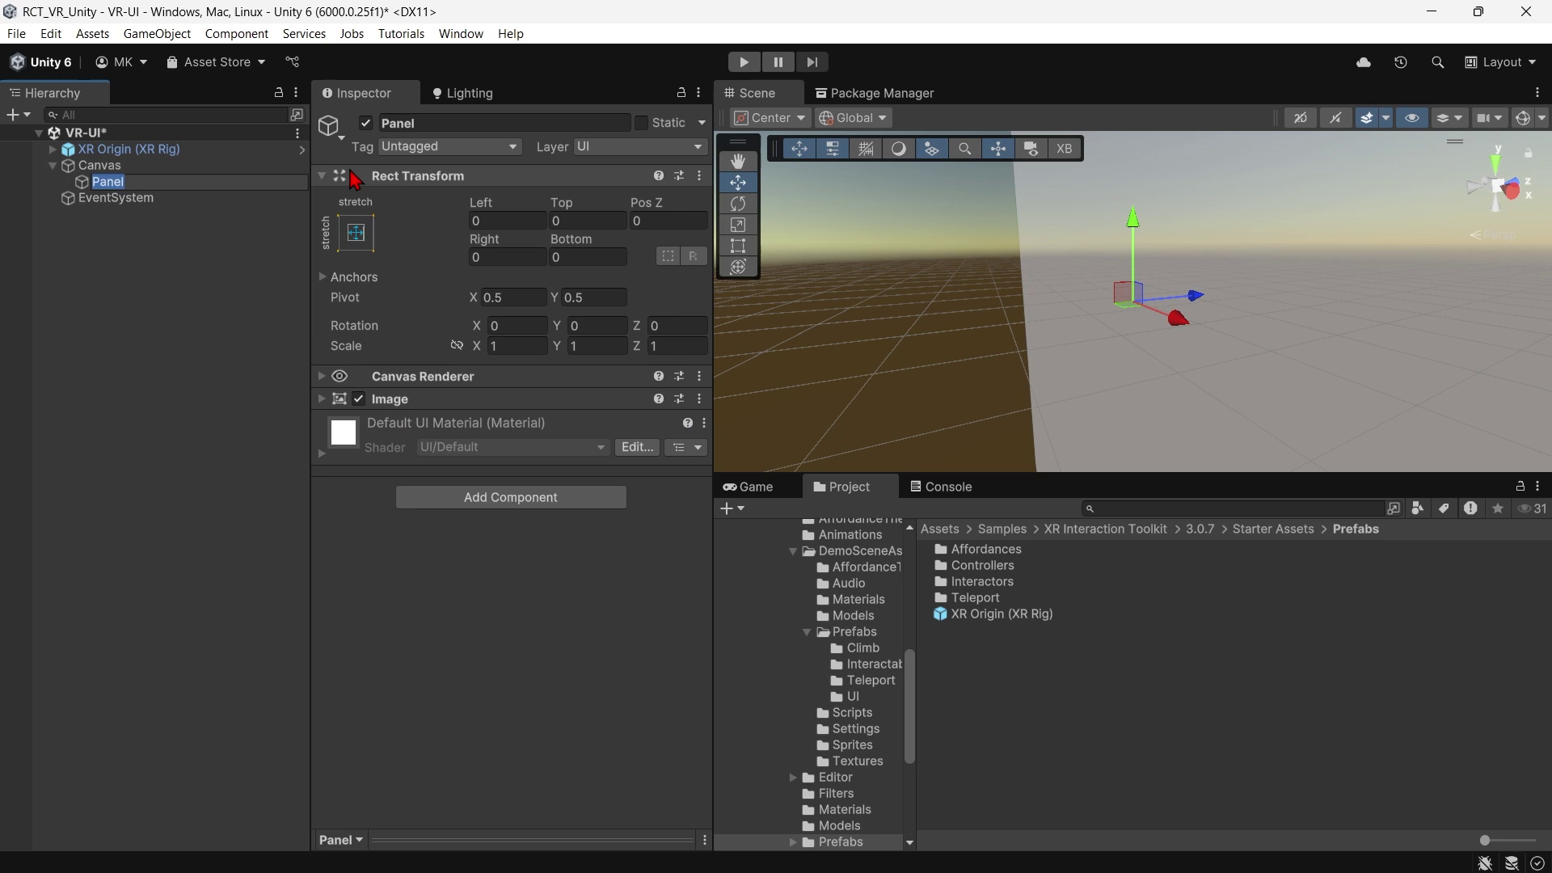
pyautogui.click(355, 232)
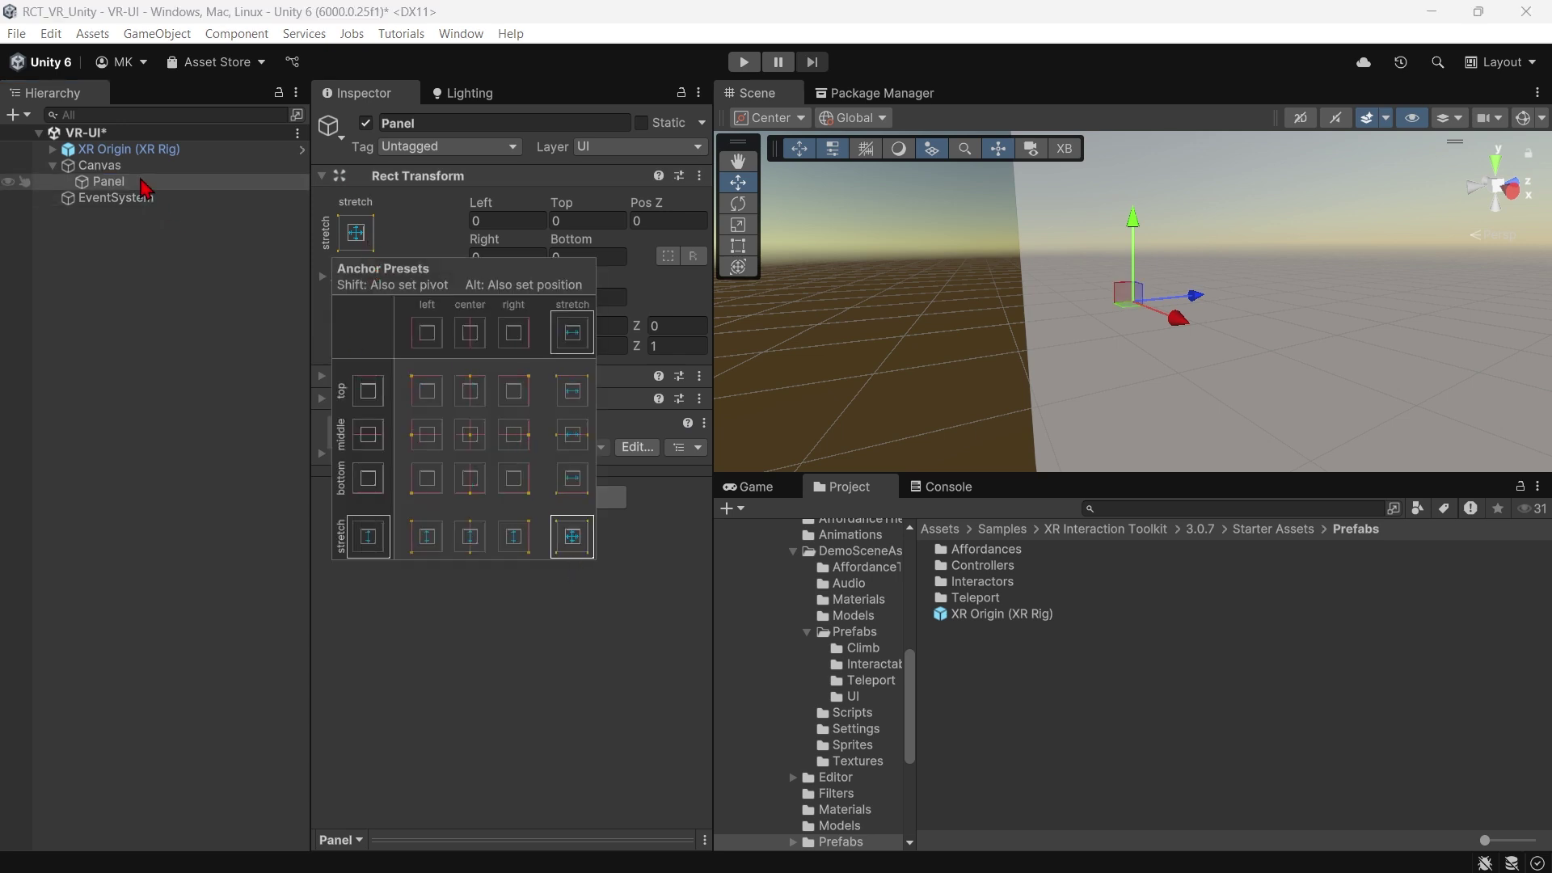
pyautogui.click(101, 165)
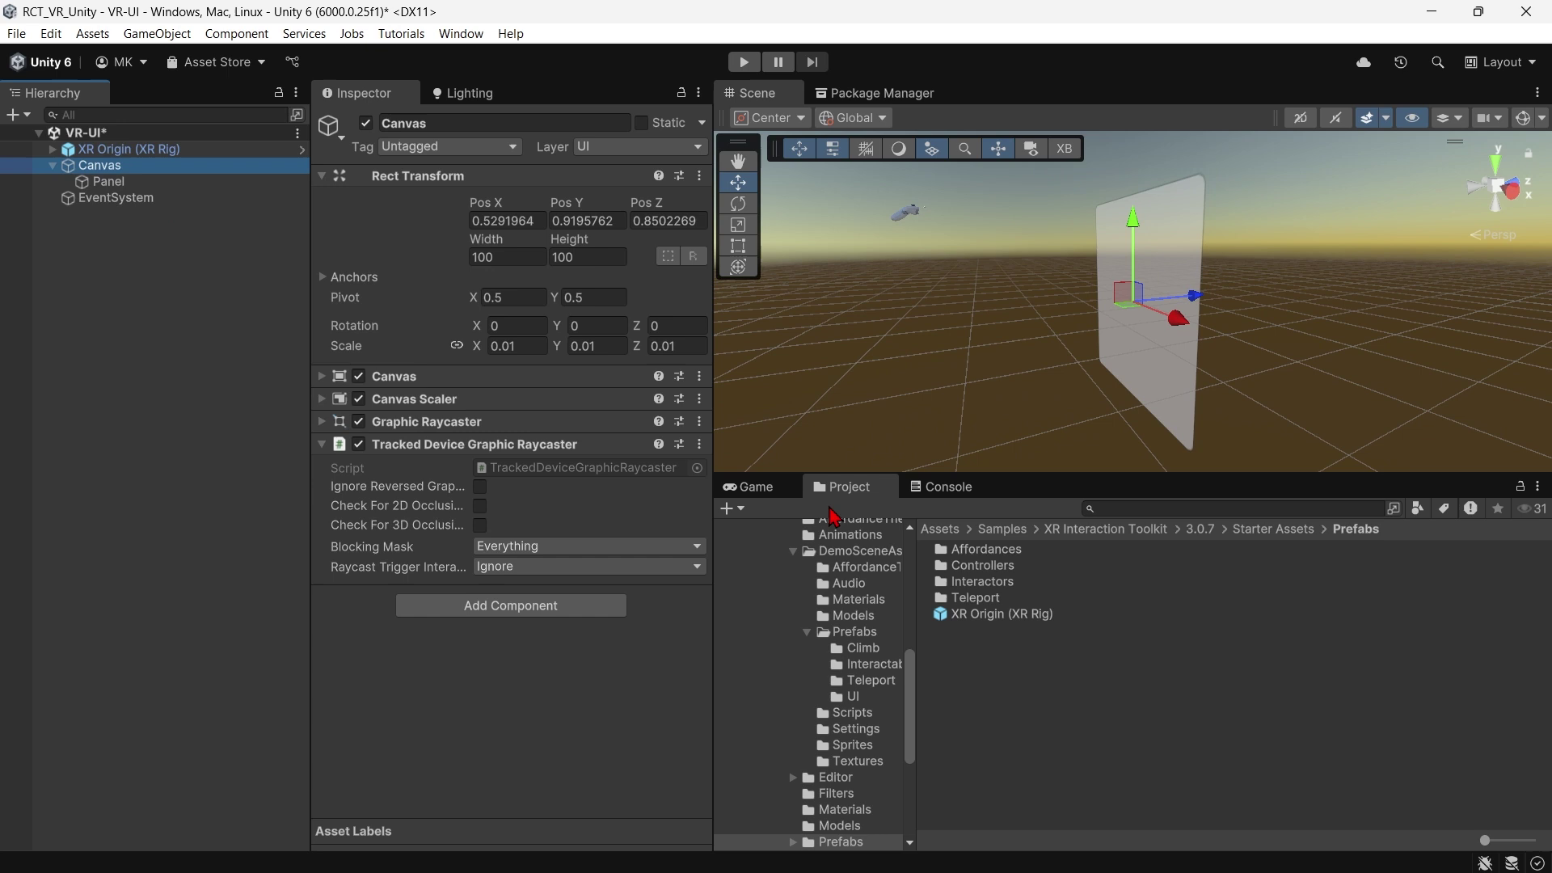
pyautogui.click(756, 487)
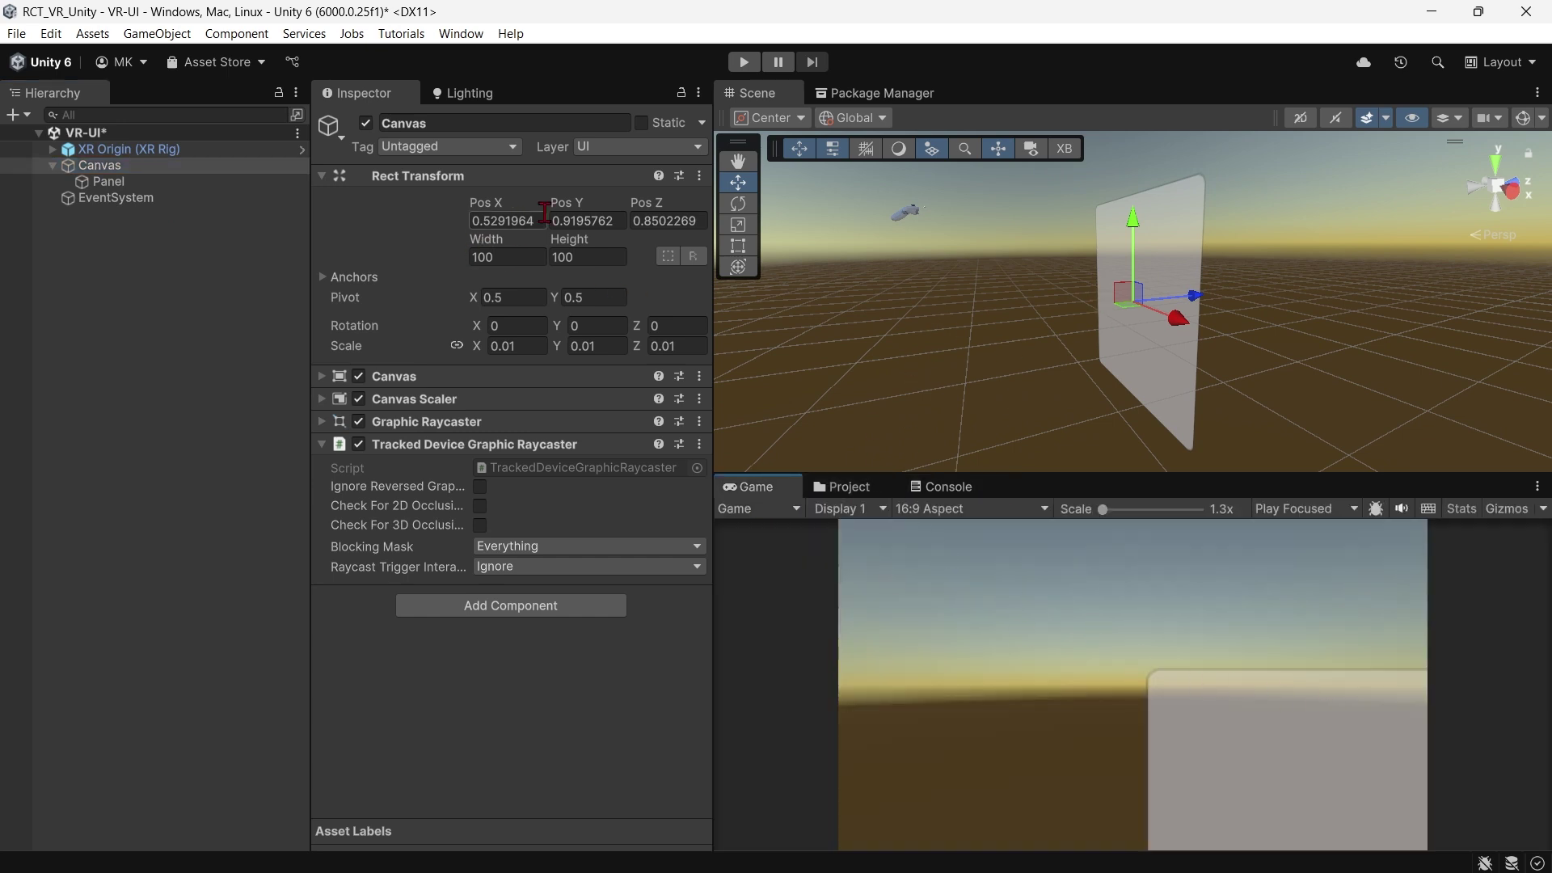
# Set Canvas Pos X and Y to 0, raise it to about 1.35, and lower its Height
pyautogui.click(700, 177)
pyautogui.doubleClick(485, 220)
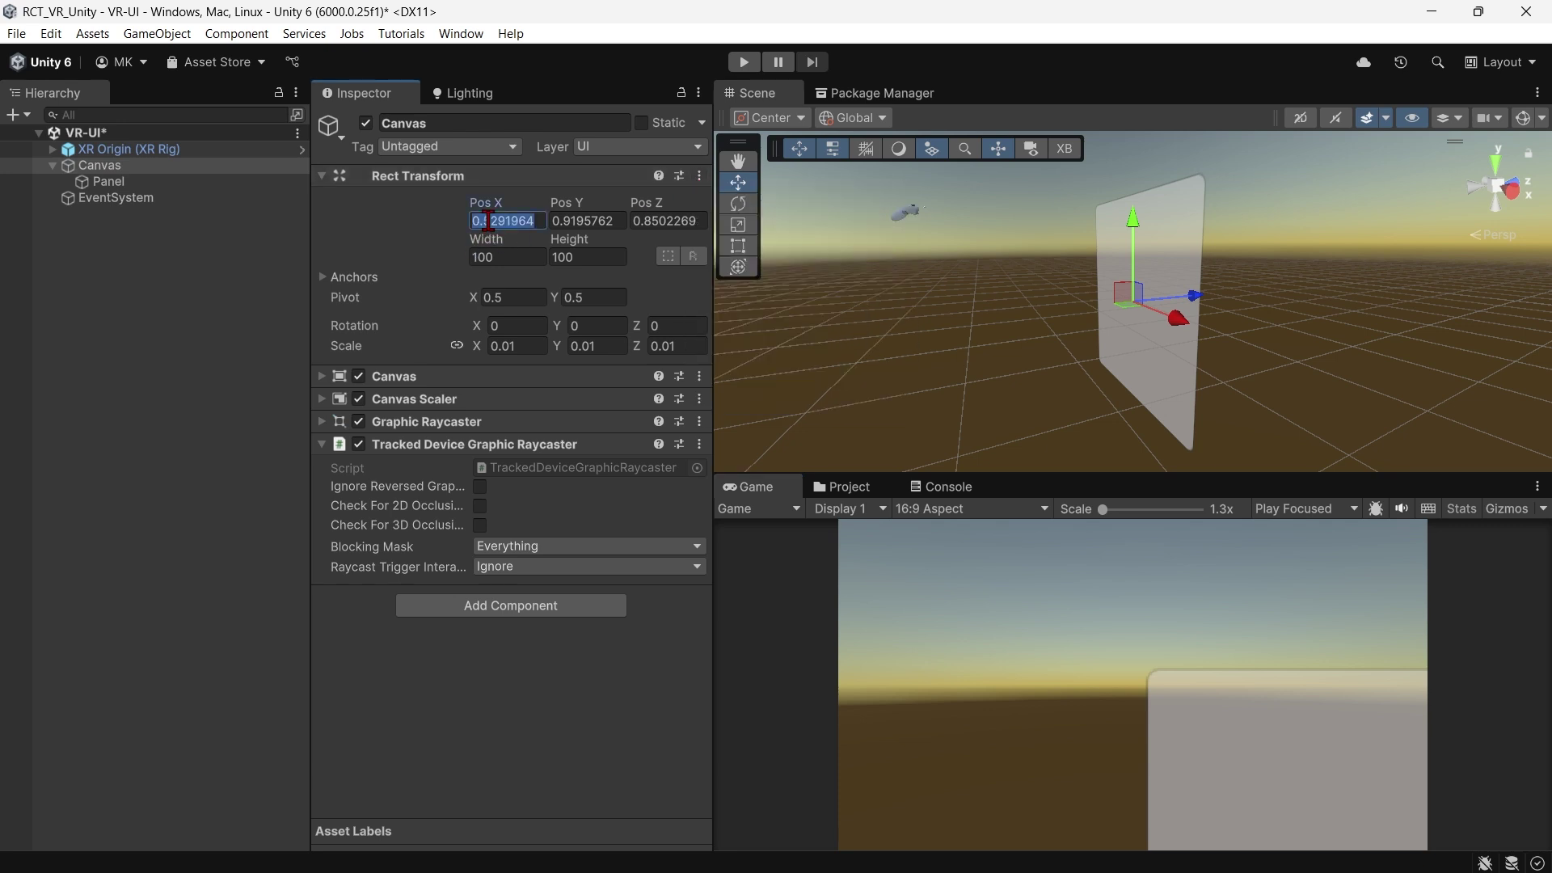
pyautogui.write('0')
pyautogui.doubleClick(584, 221)
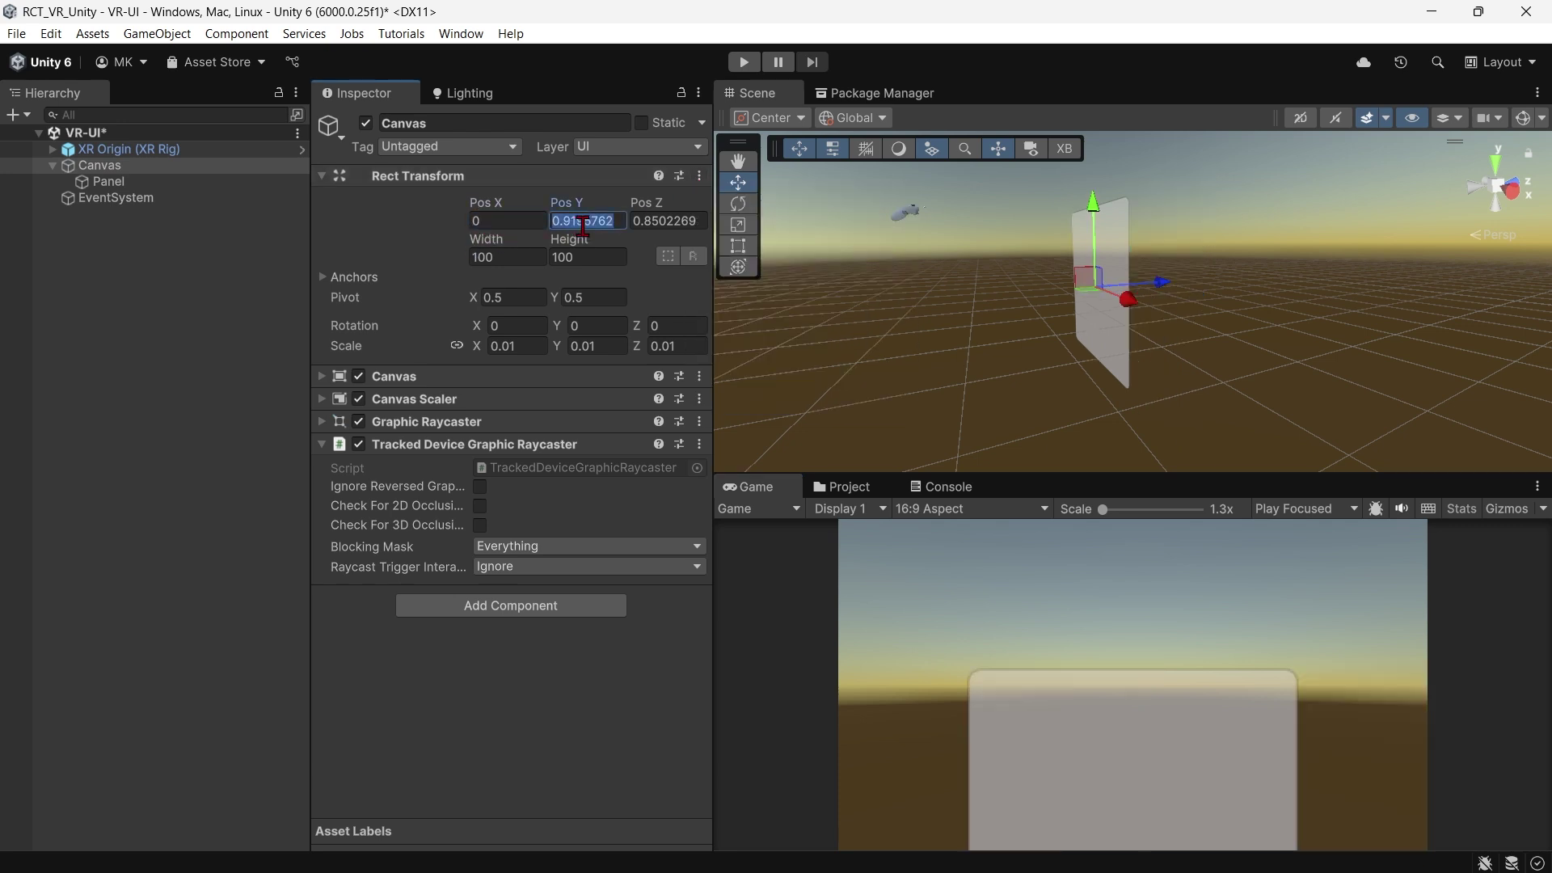
pyautogui.write('0')
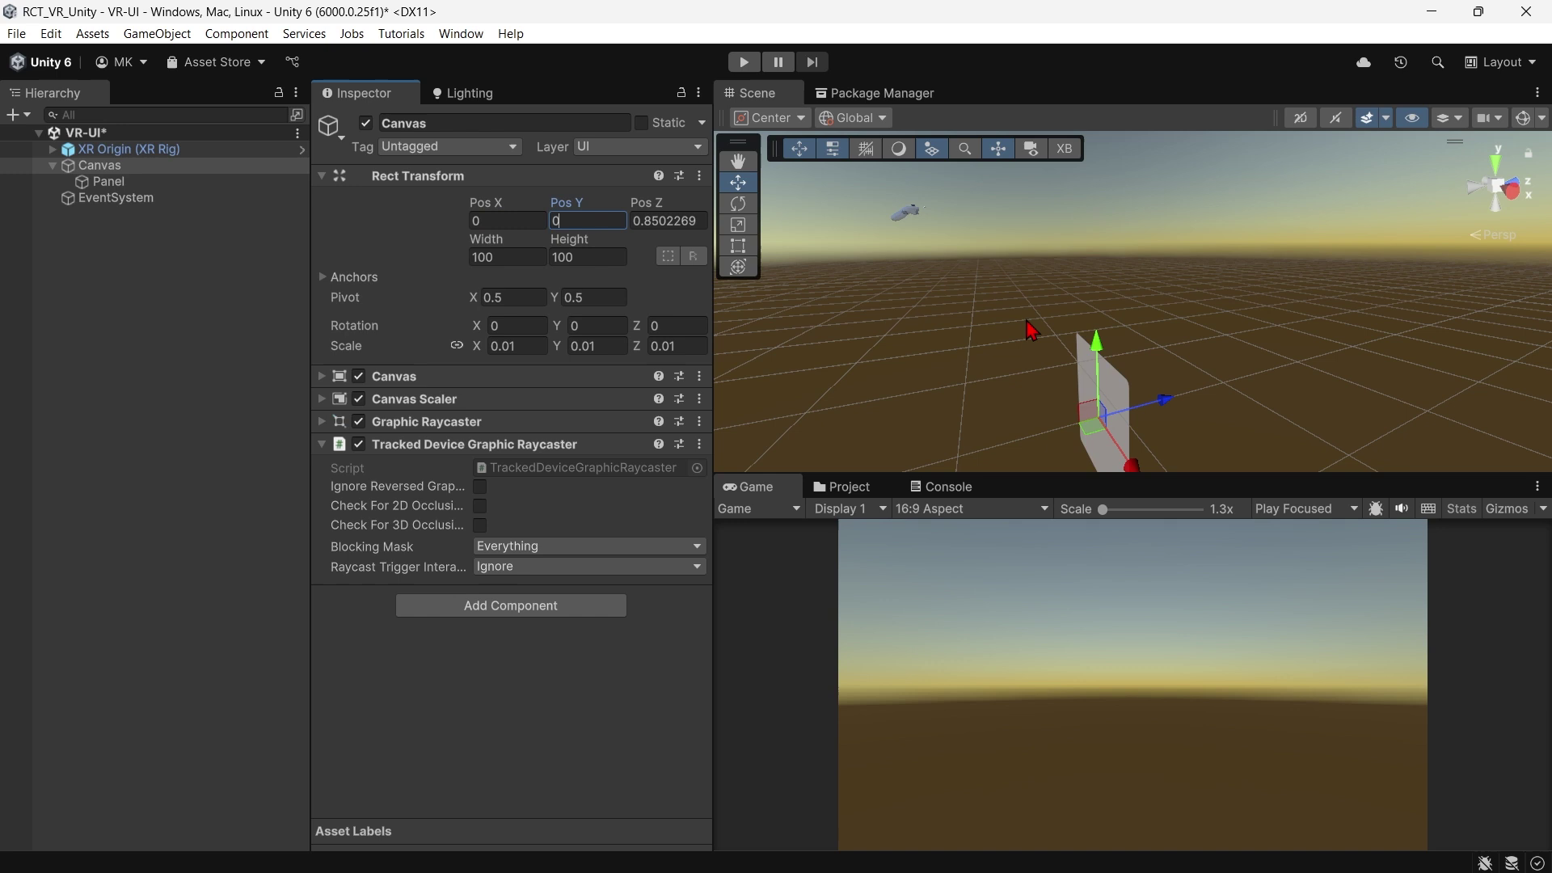
pyautogui.moveTo(1095, 345); pyautogui.dragTo(1073, 133)
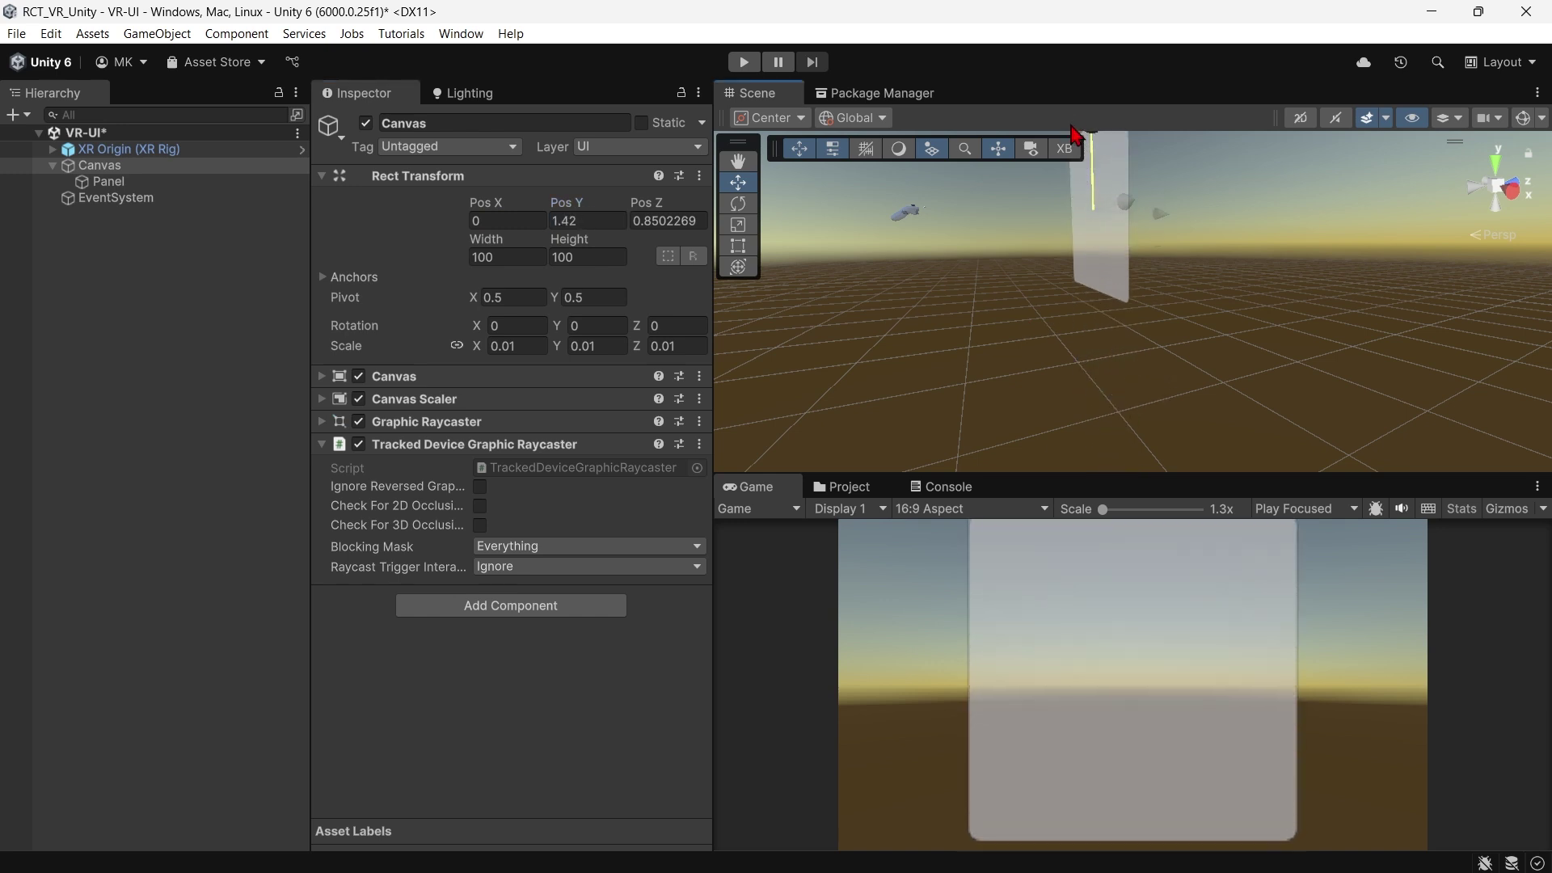
pyautogui.doubleClick(568, 257)
pyautogui.write('50')
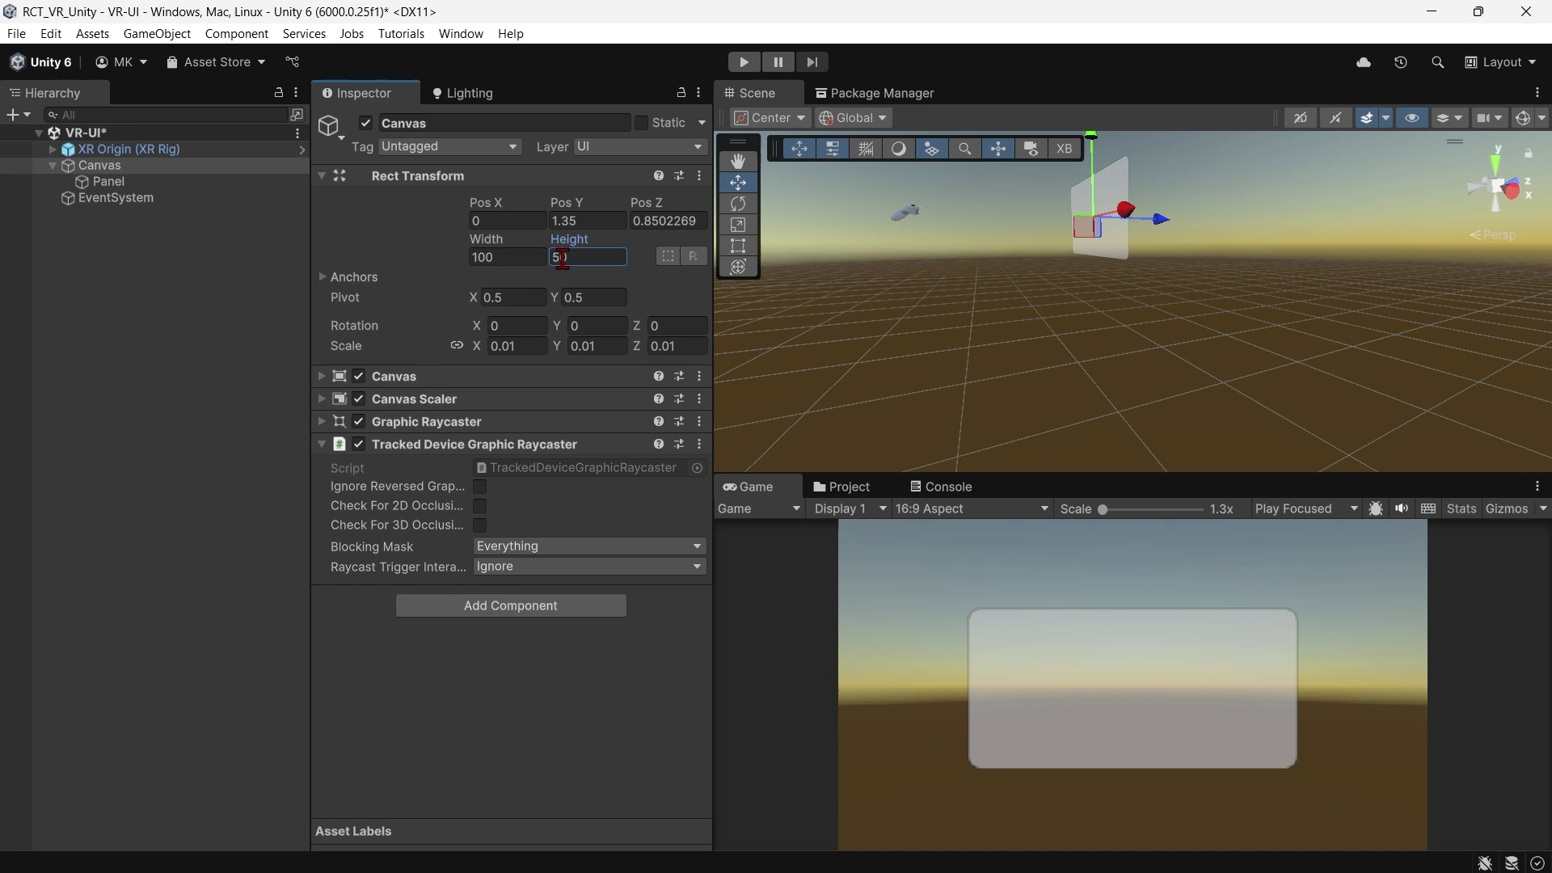
pyautogui.click(97, 375)
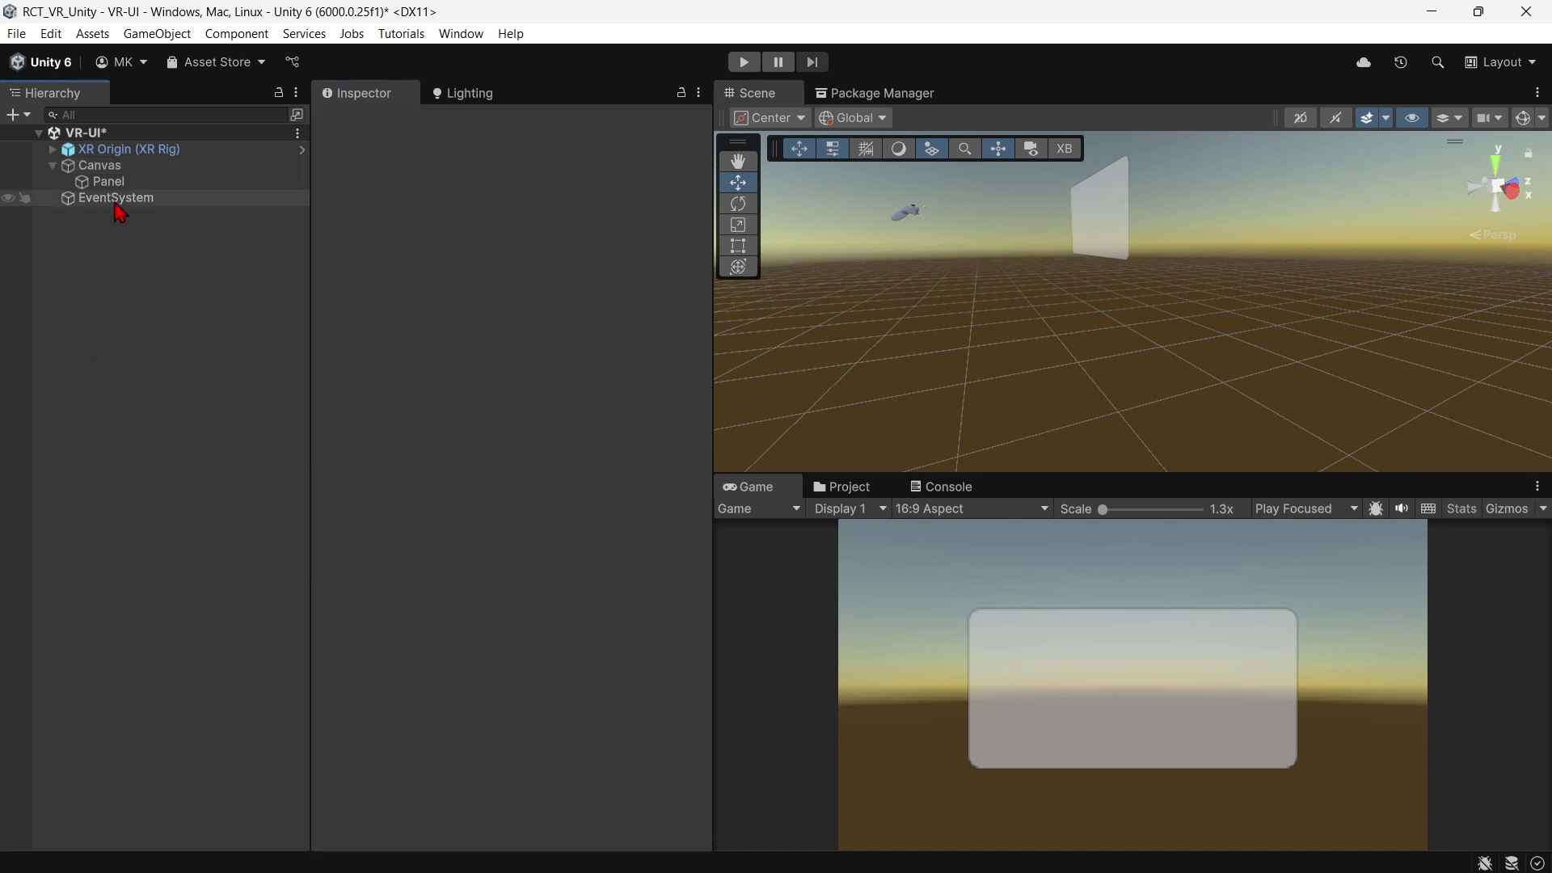
pyautogui.click(51, 165)
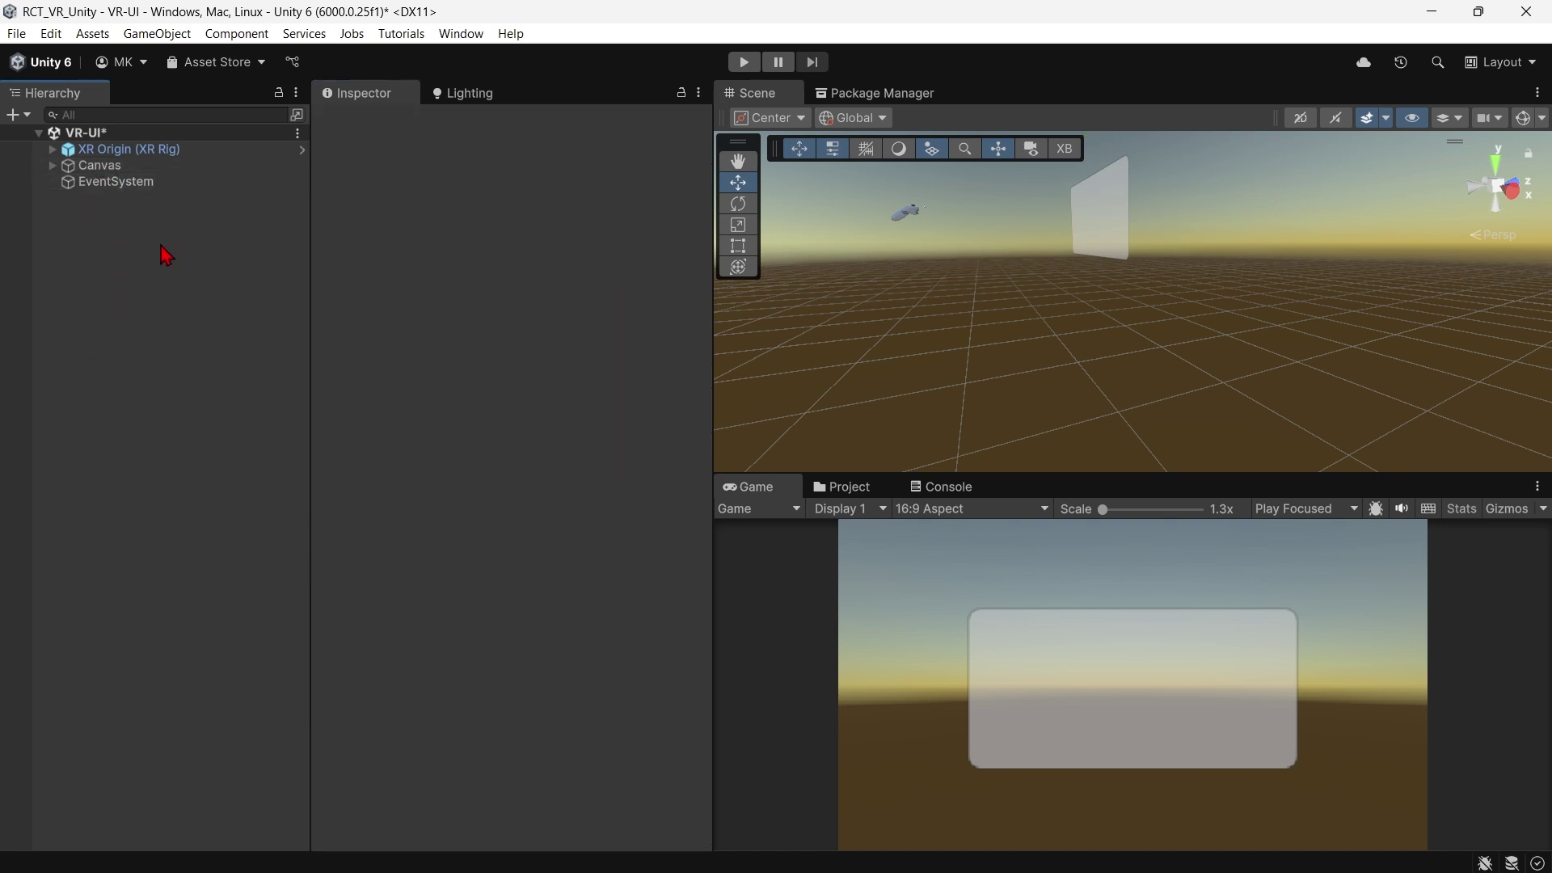
# Apply the XRI Default XR UI Input Module preset to the EventSystem's XR UI Input Module
pyautogui.click(145, 183)
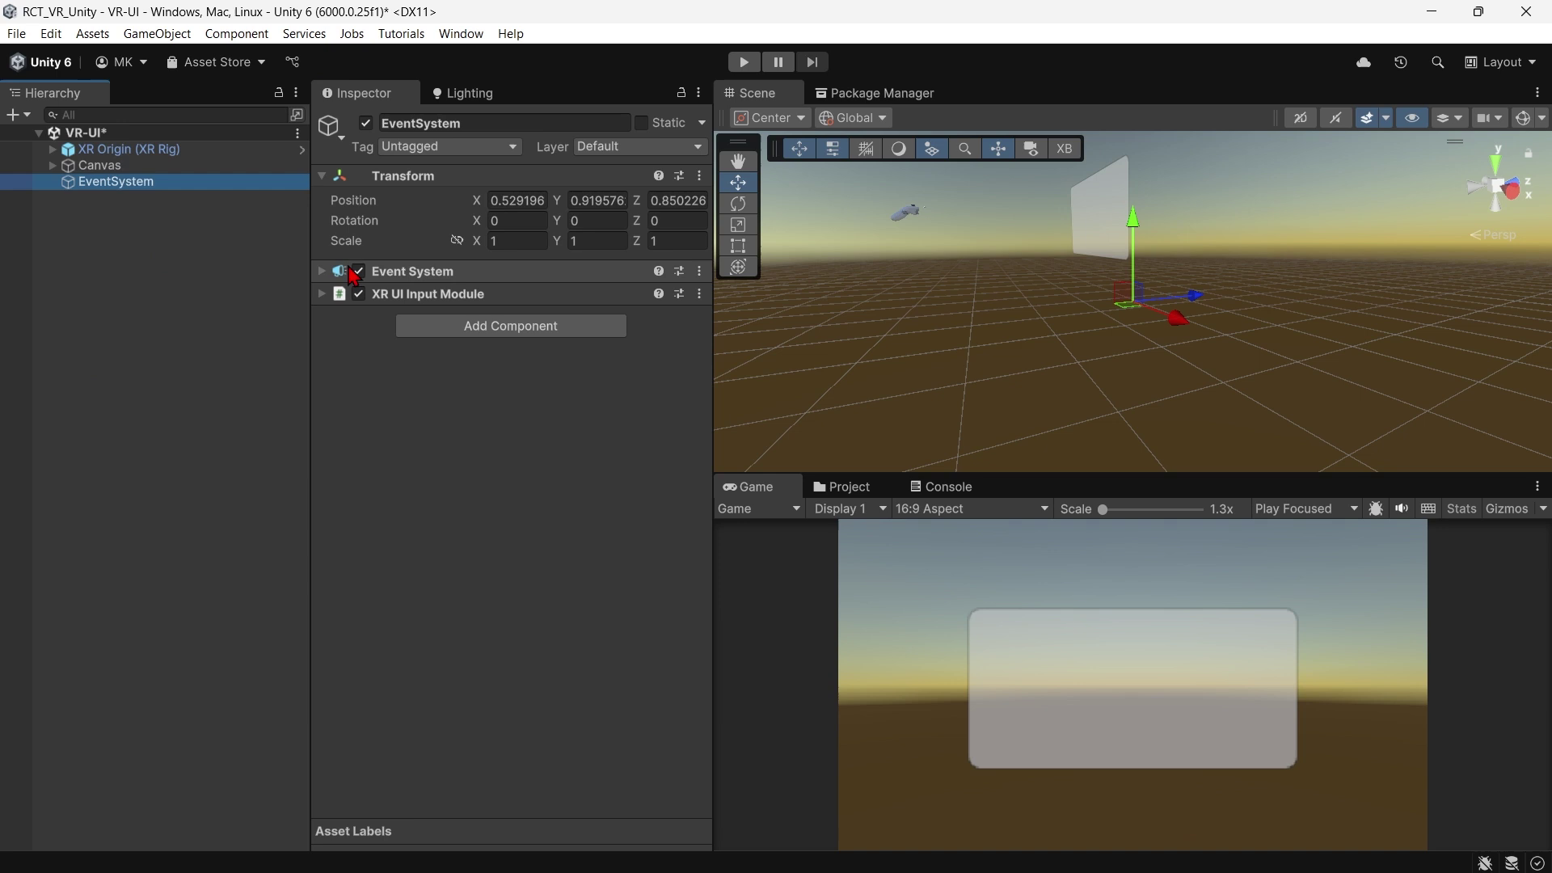
pyautogui.click(407, 295)
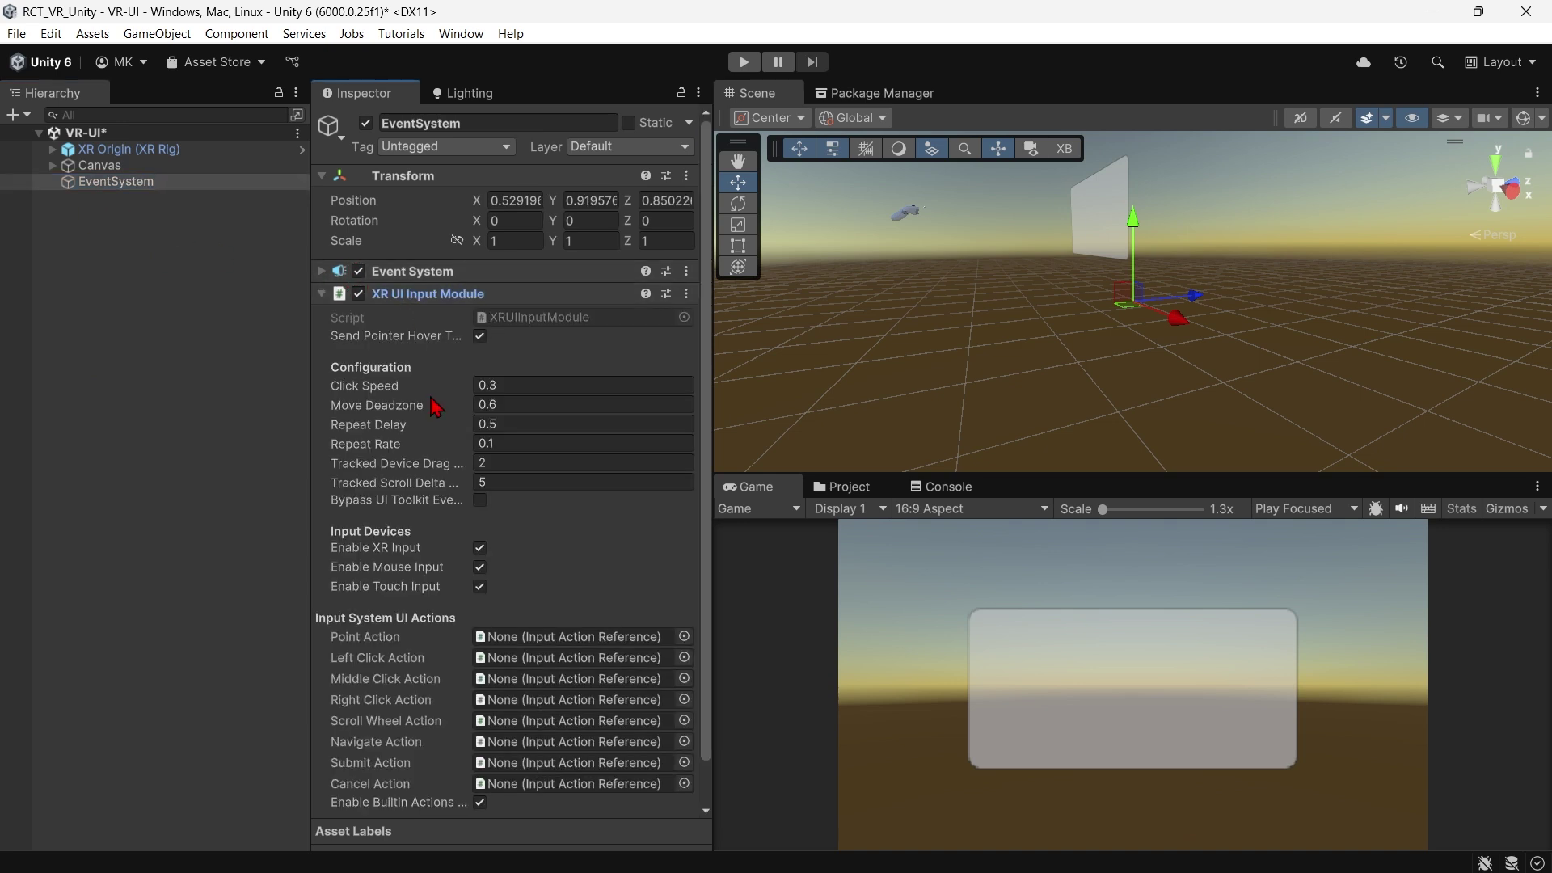
pyautogui.click(666, 295)
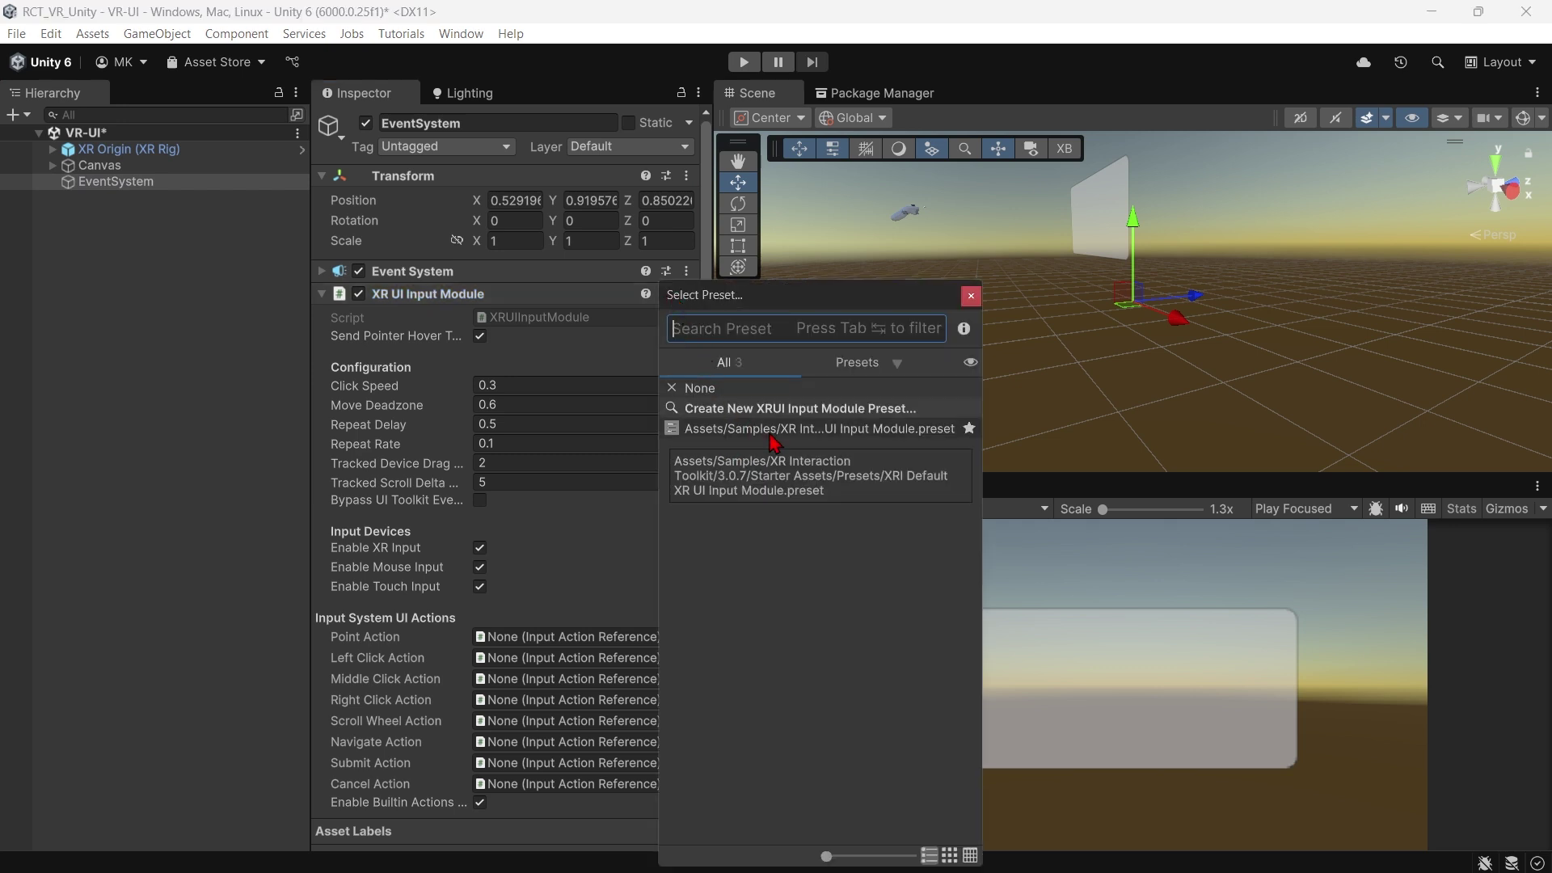
pyautogui.doubleClick(773, 434)
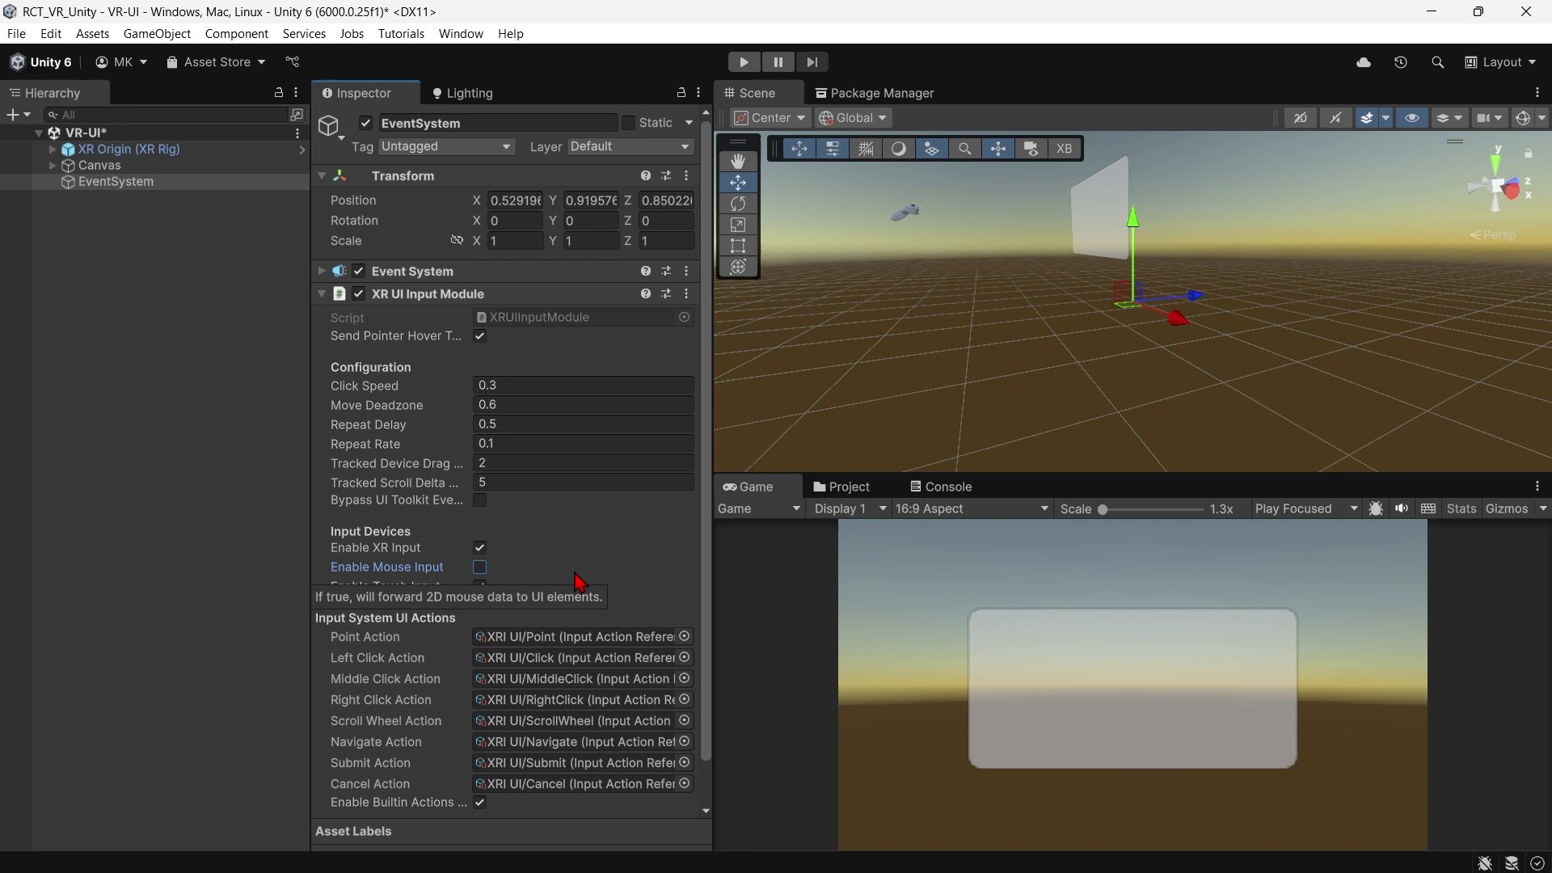
pyautogui.click(458, 294)
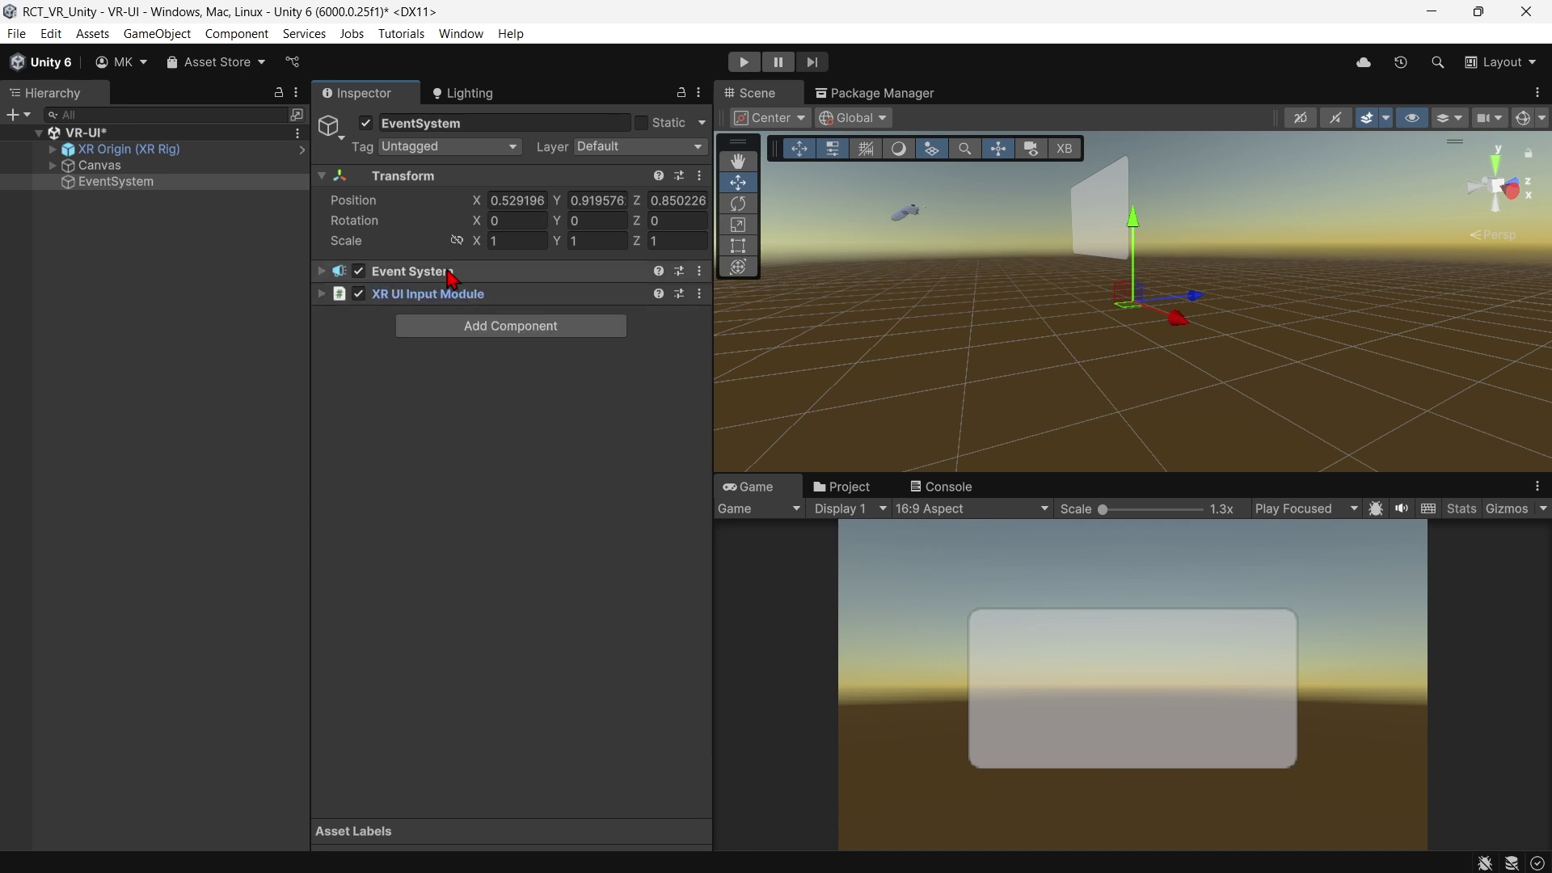
# Reset the EventSystem Transform and create an XR Interaction Manager object
pyautogui.rightClick(693, 182)
pyautogui.click(741, 197)
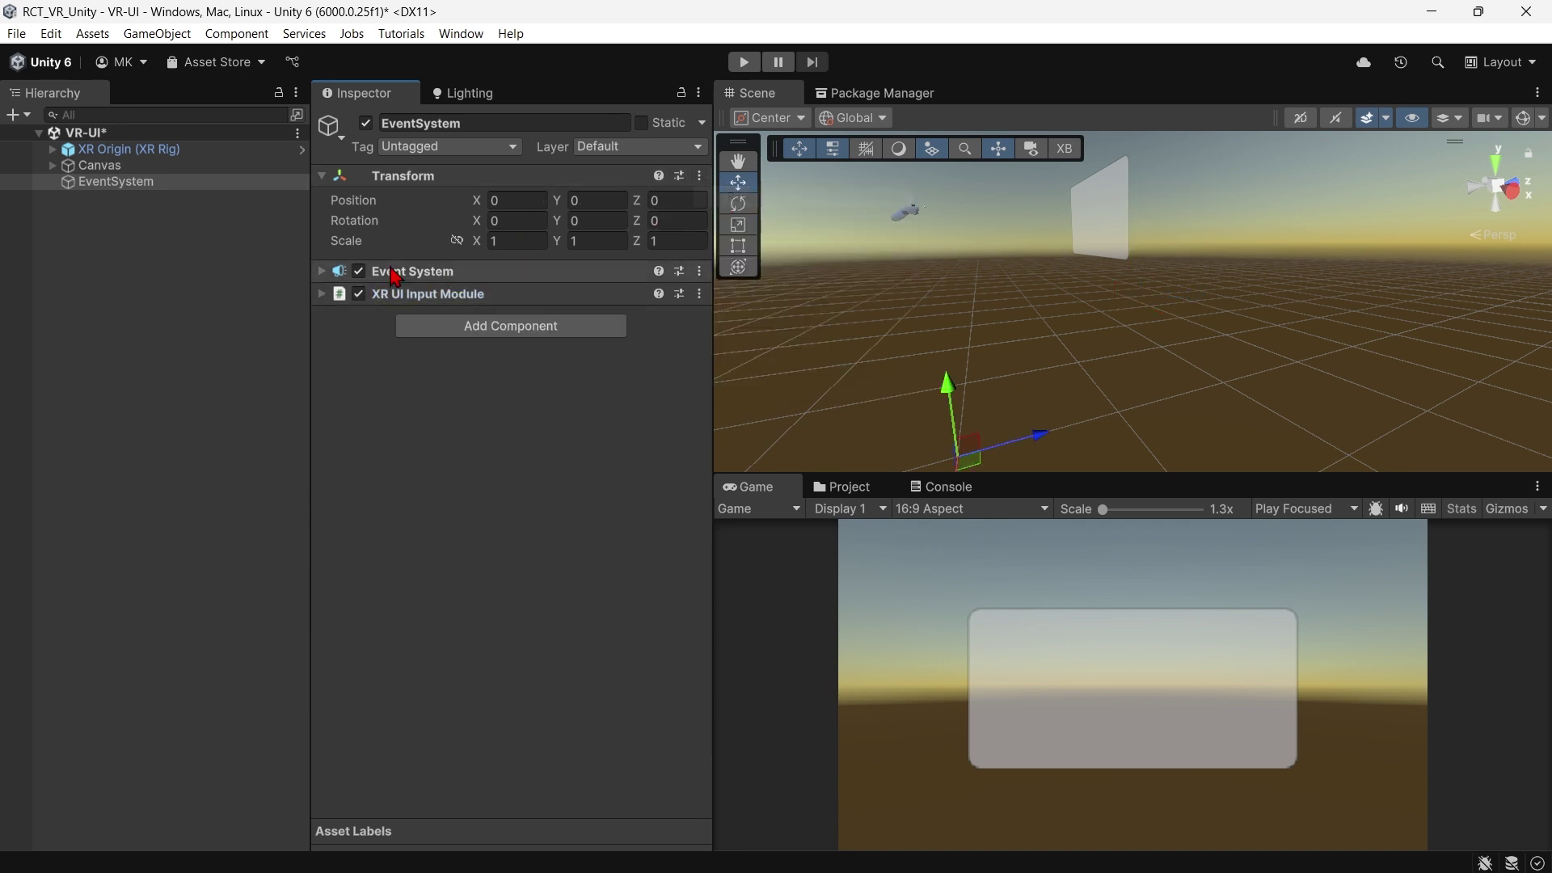
pyautogui.click(216, 313)
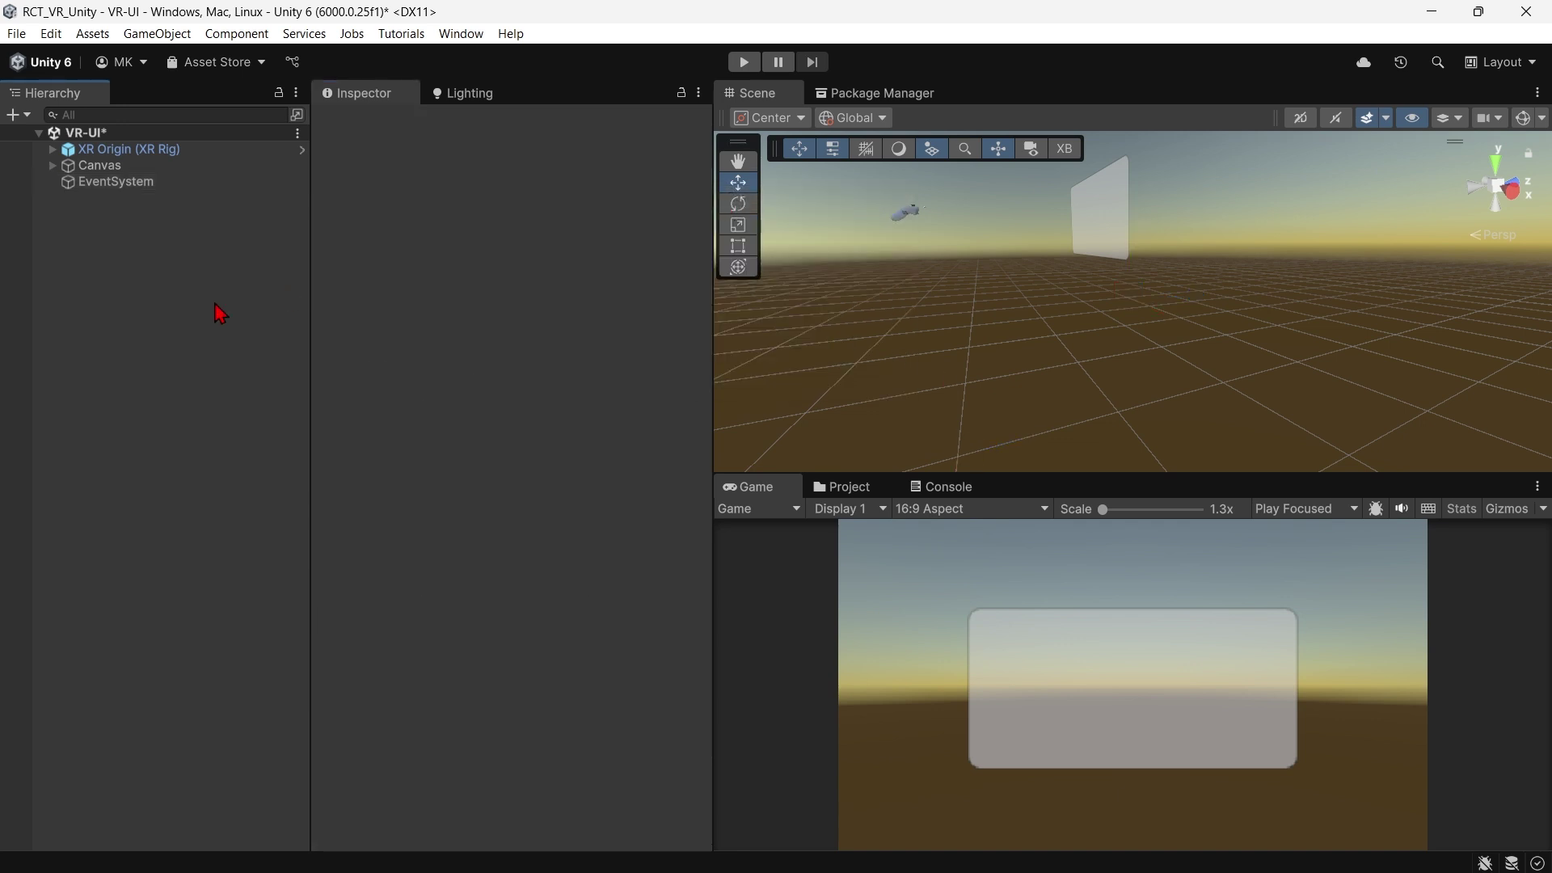
pyautogui.click(13, 114)
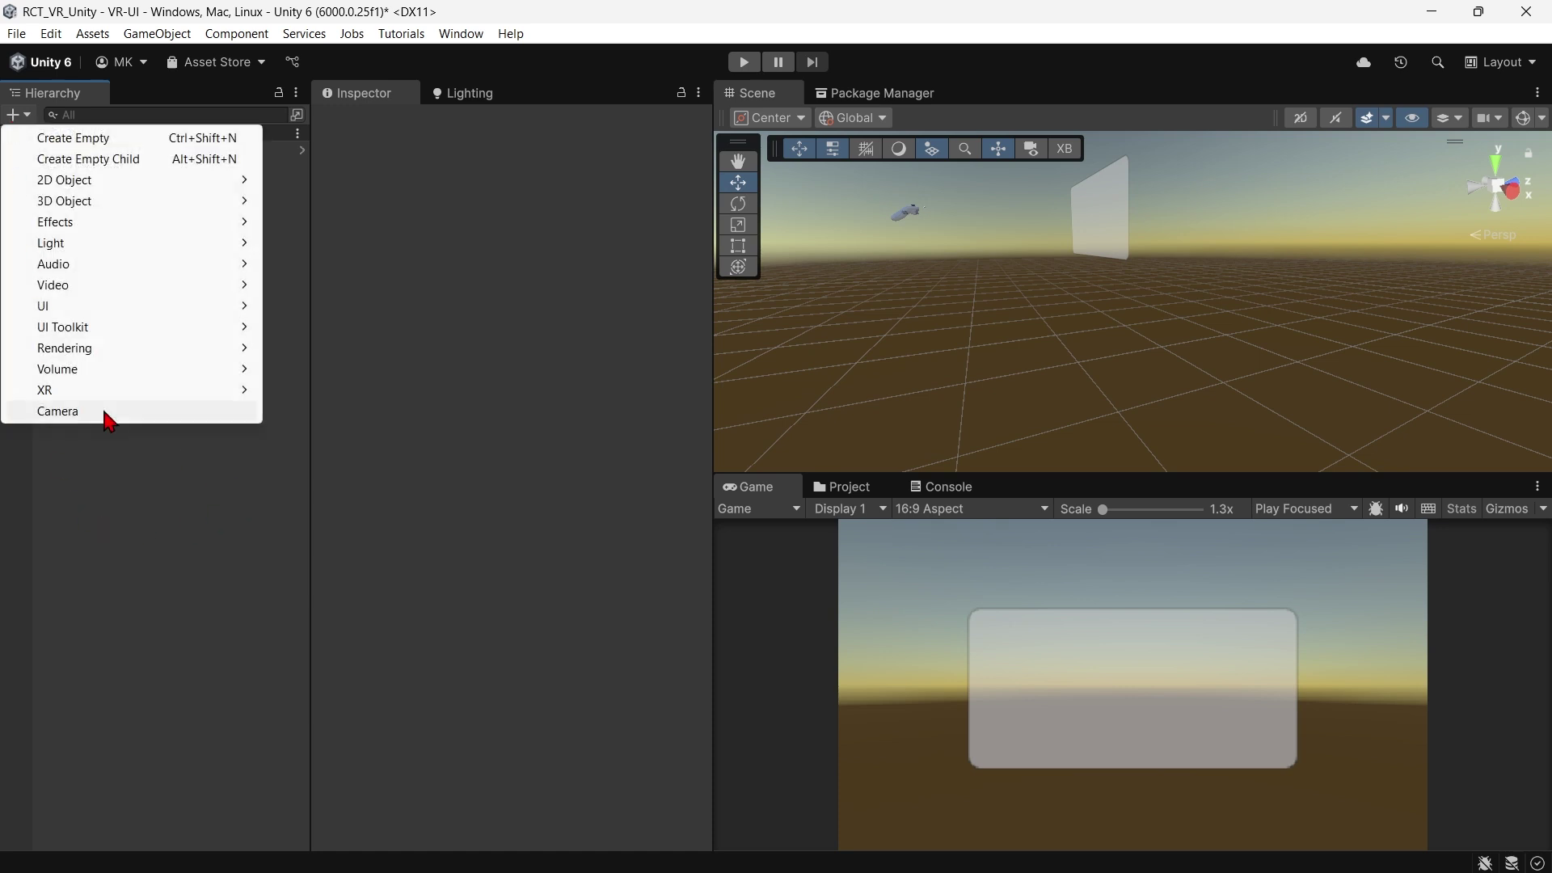
pyautogui.moveTo(127, 389)
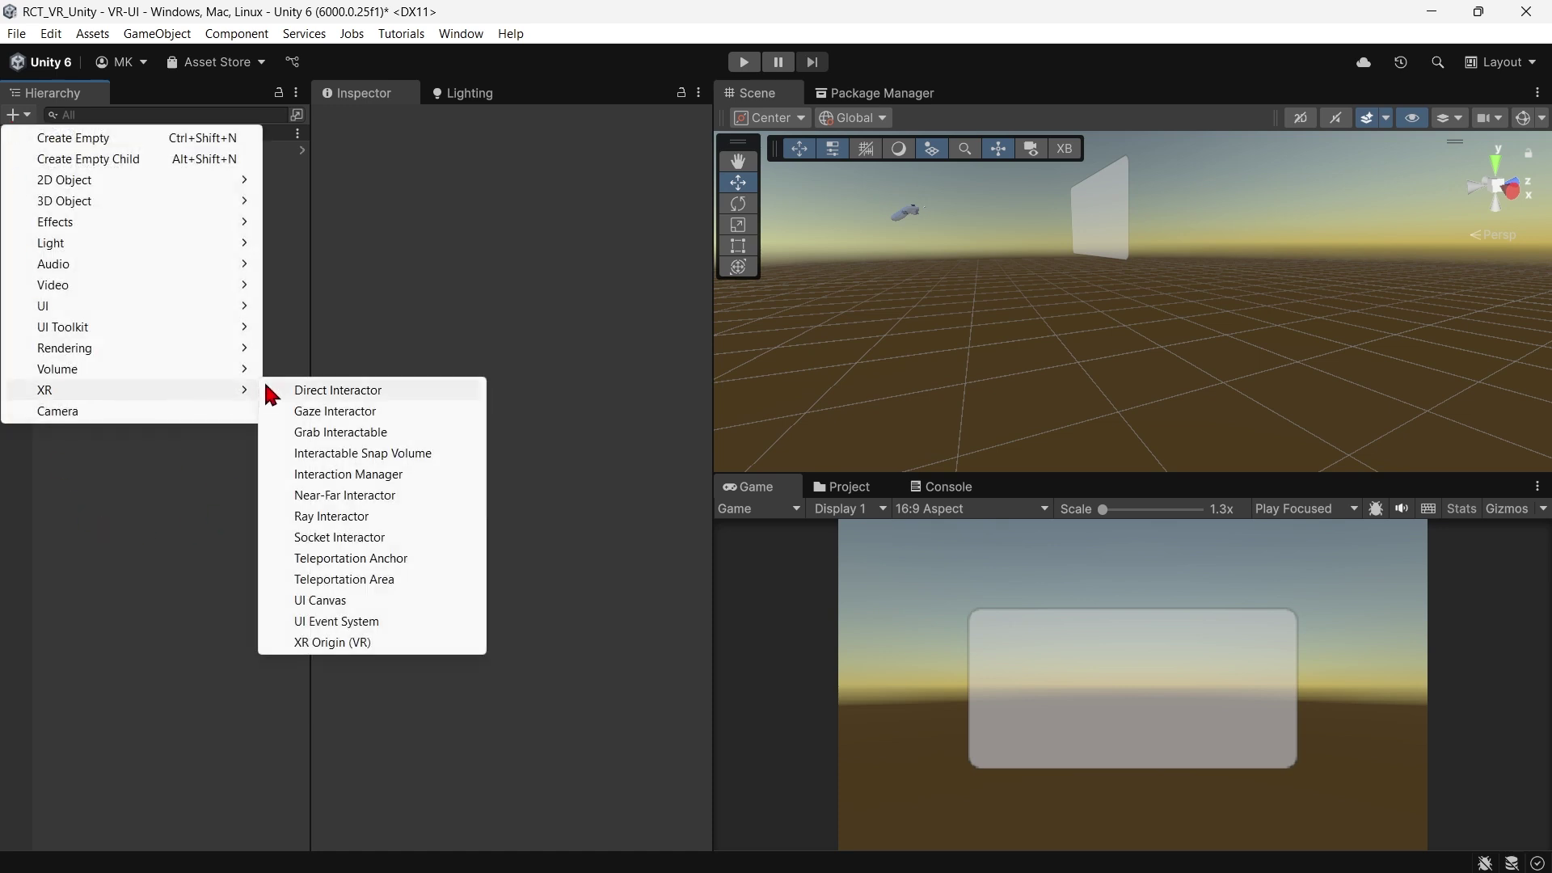
pyautogui.click(315, 477)
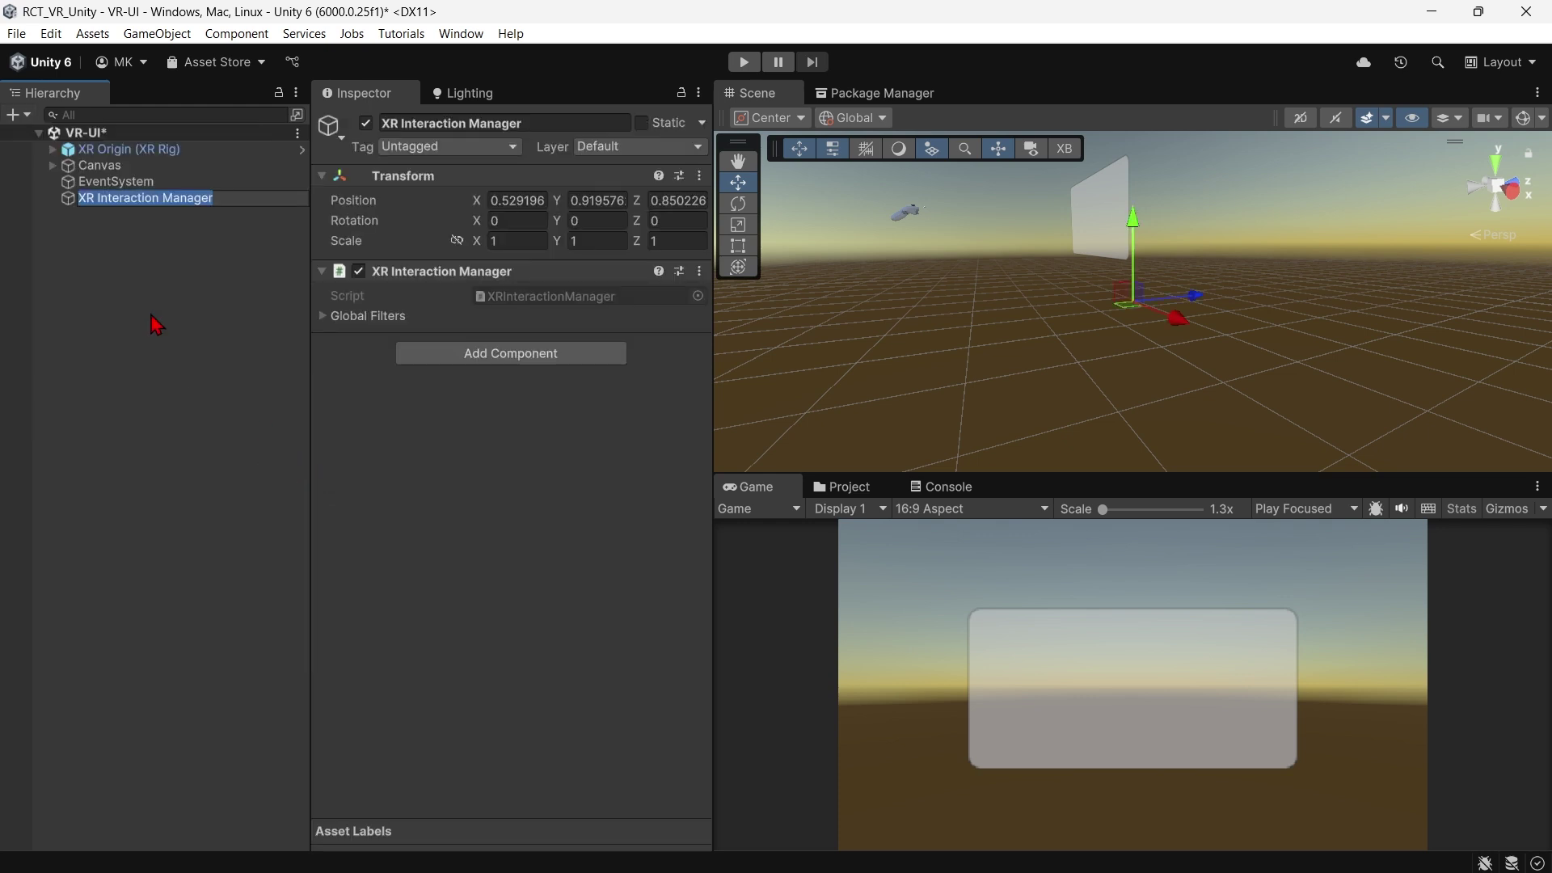
pyautogui.press('Return')
pyautogui.click(20, 112)
pyautogui.moveTo(146, 411)
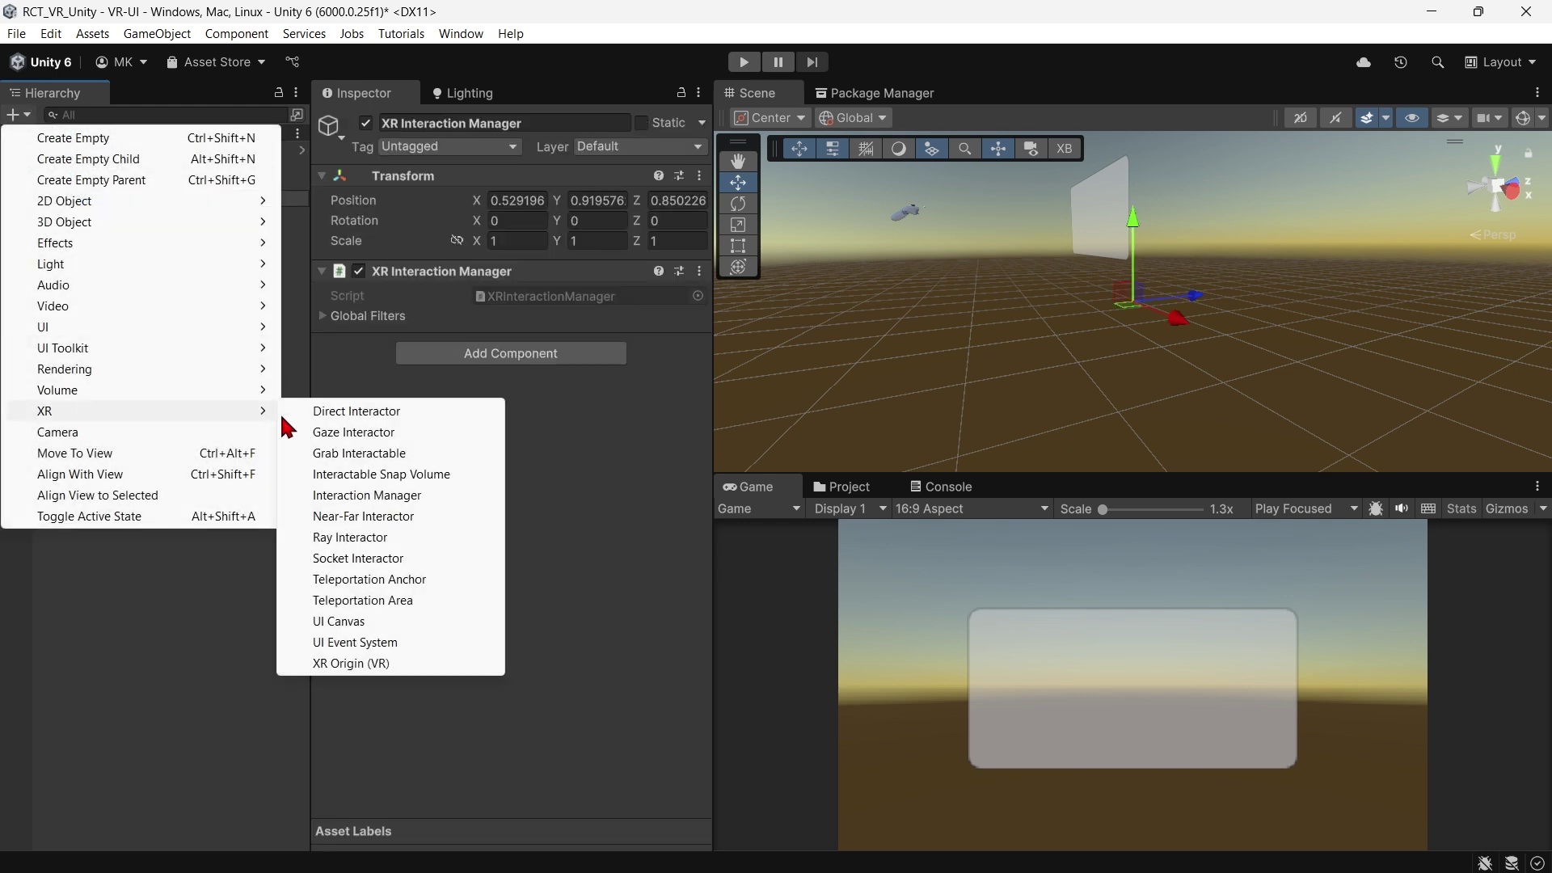
pyautogui.click(204, 572)
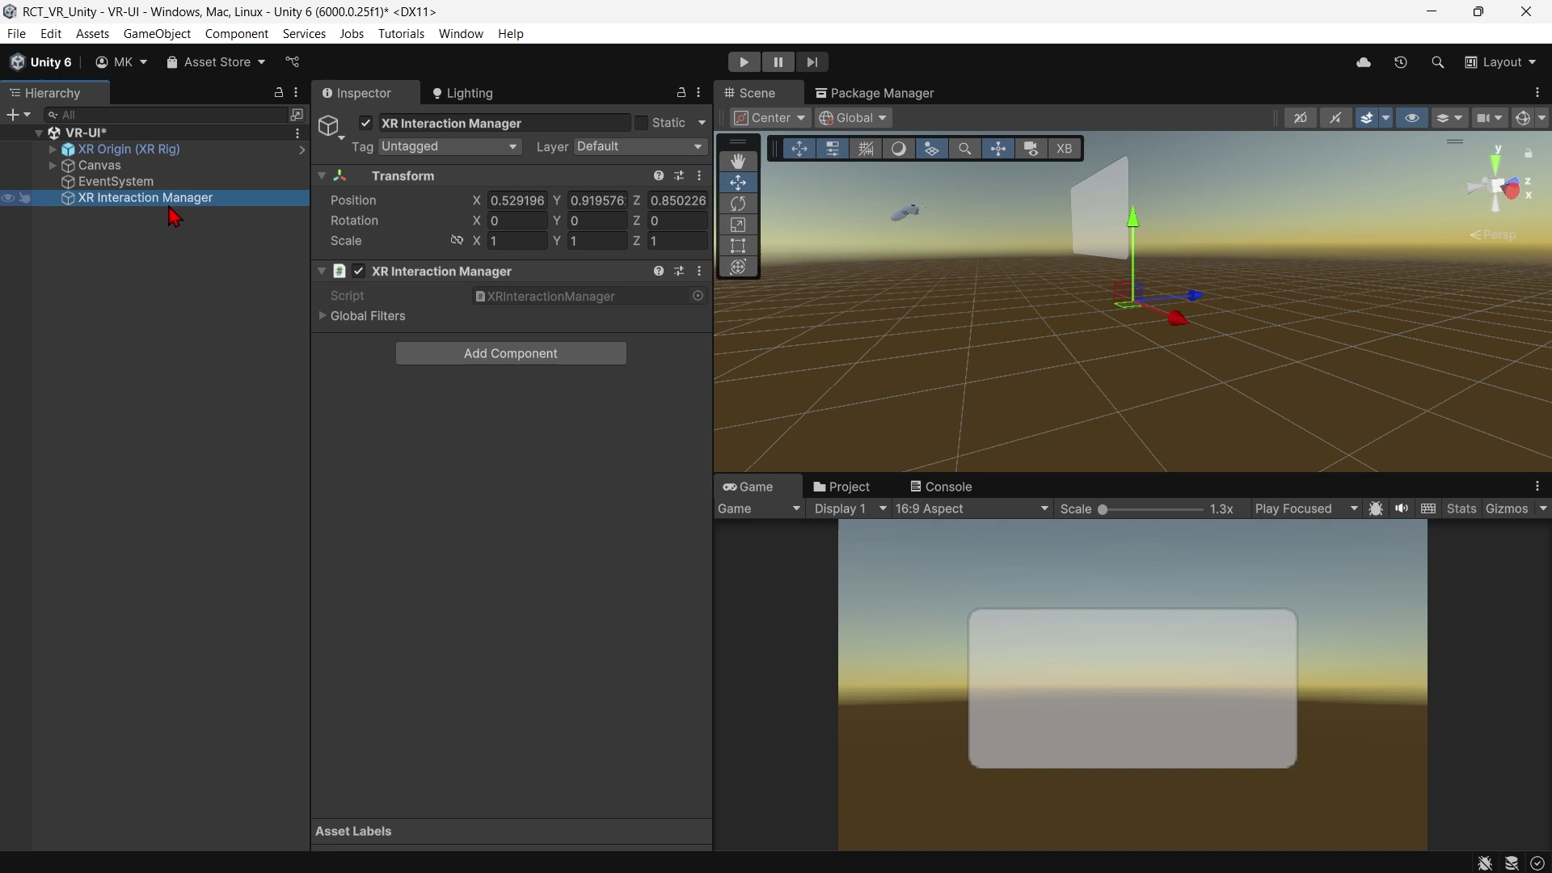
# Reset the XR Interaction Manager's Transform to the origin and save the scene with Ctrl+S
pyautogui.rightClick(699, 174)
pyautogui.click(746, 197)
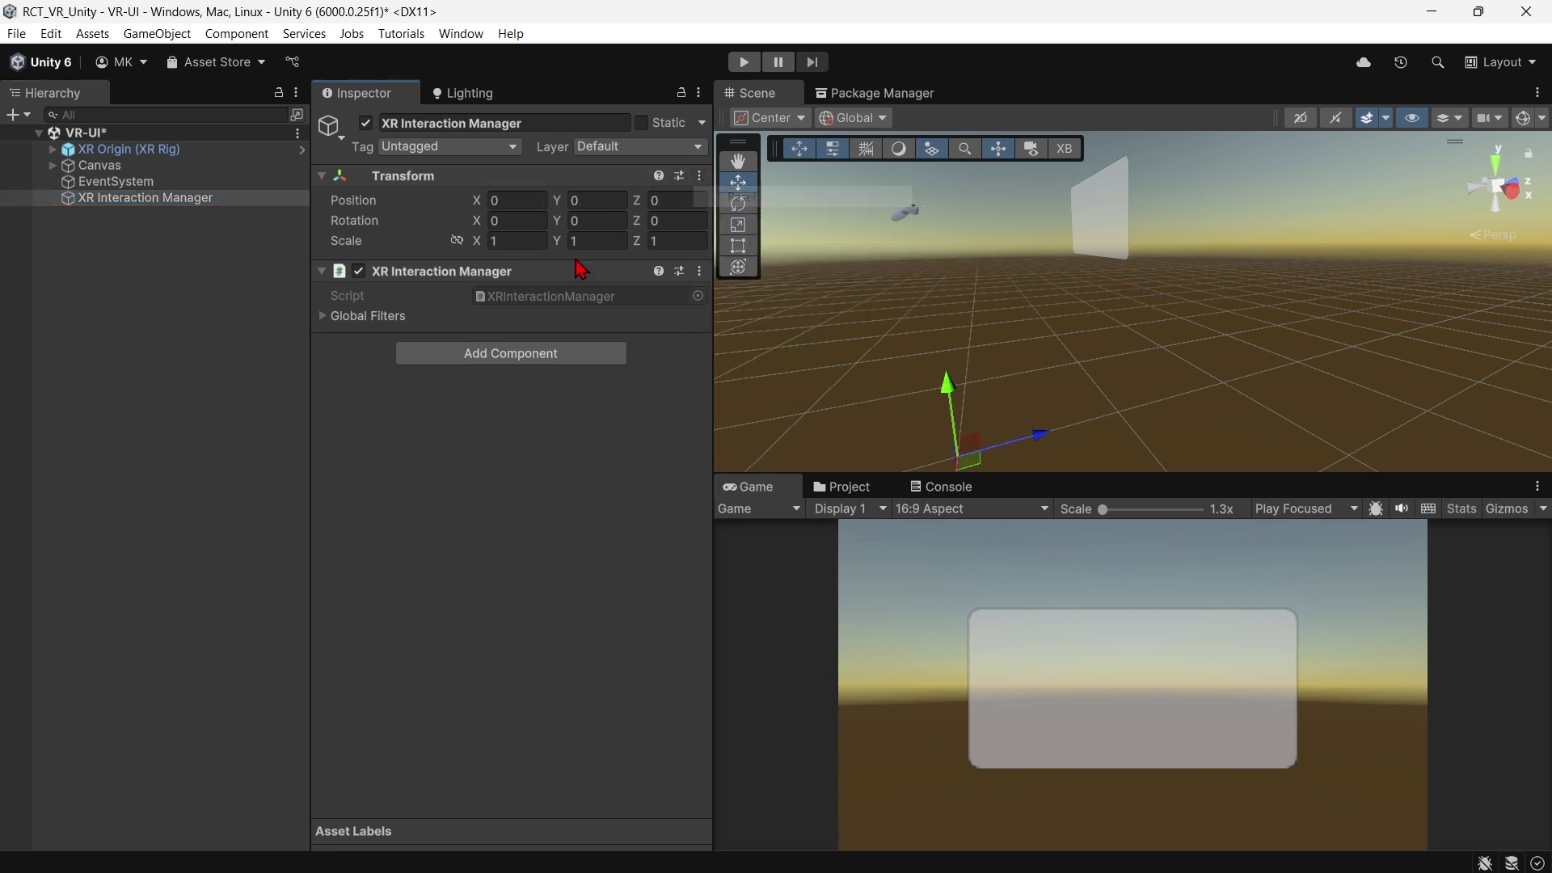
pyautogui.click(509, 272)
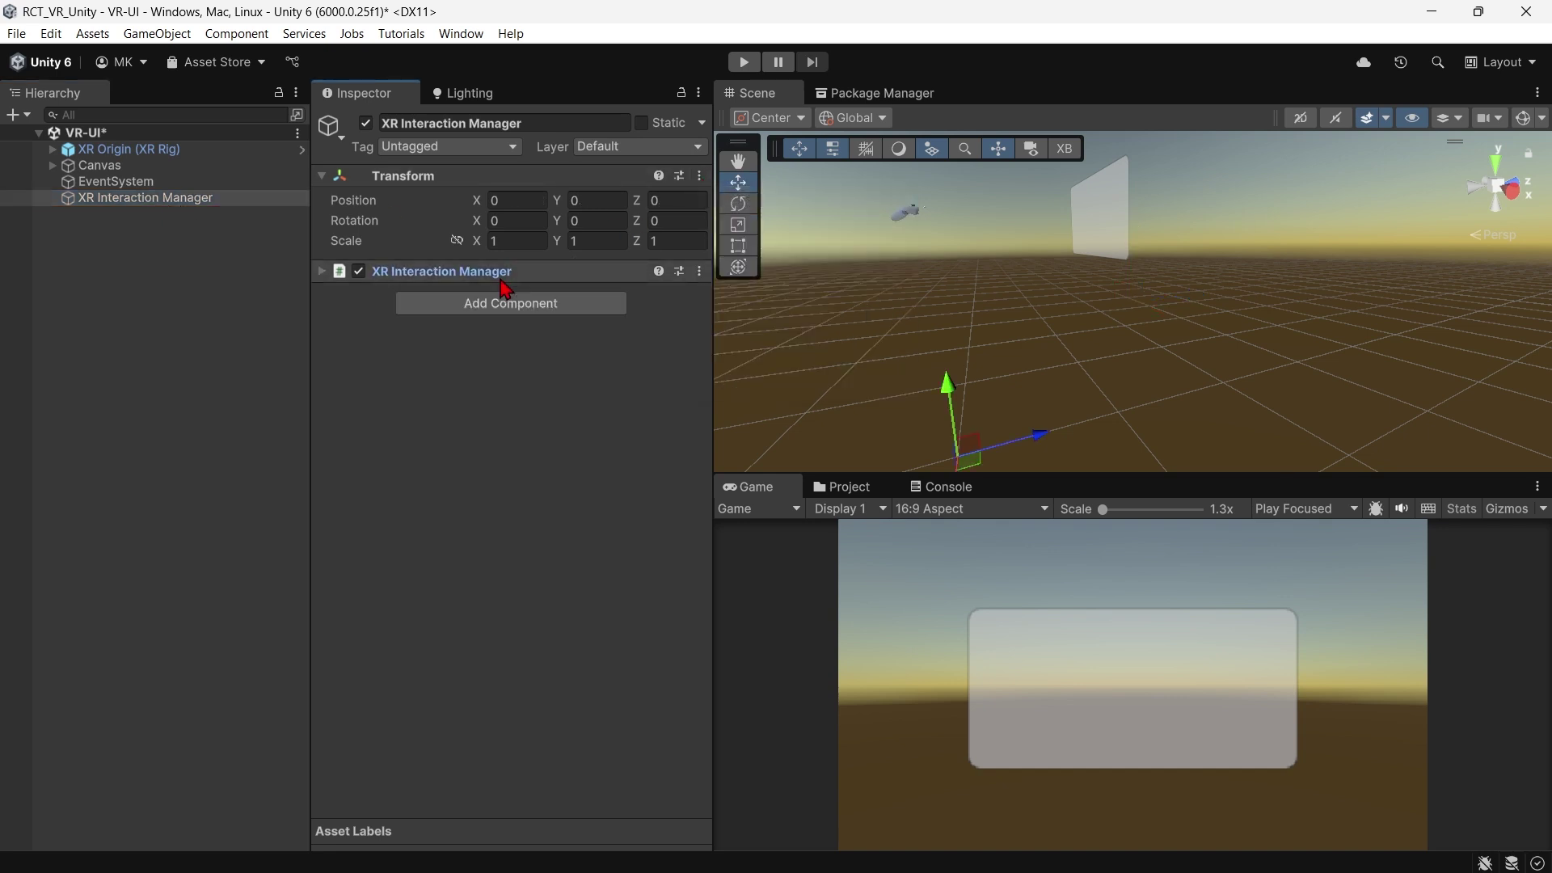
pyautogui.click(431, 272)
pyautogui.click(351, 316)
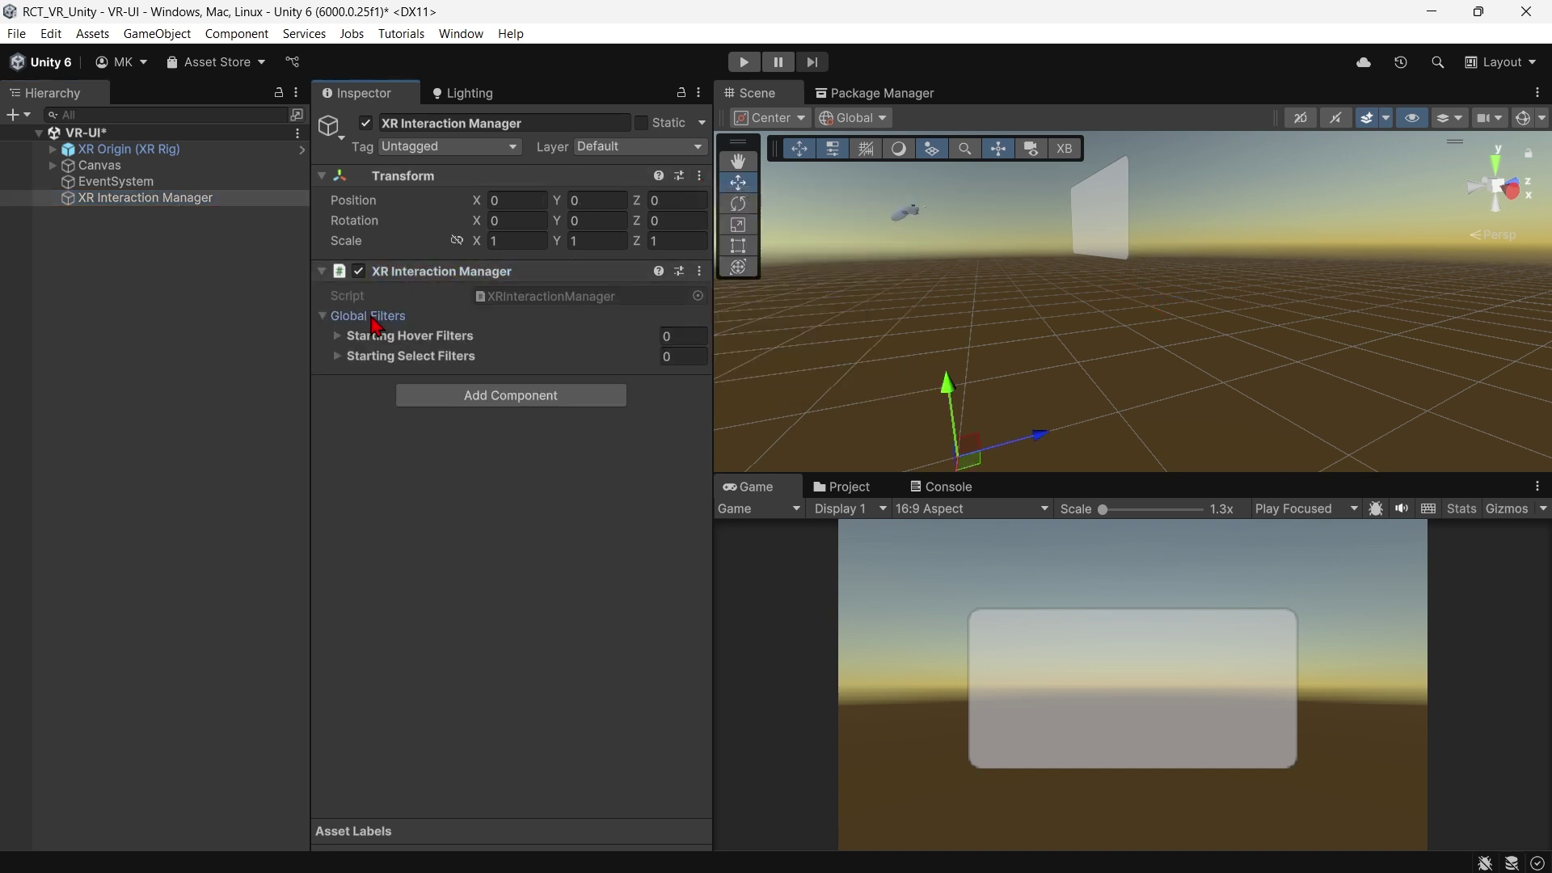
pyautogui.click(413, 271)
pyautogui.click(133, 337)
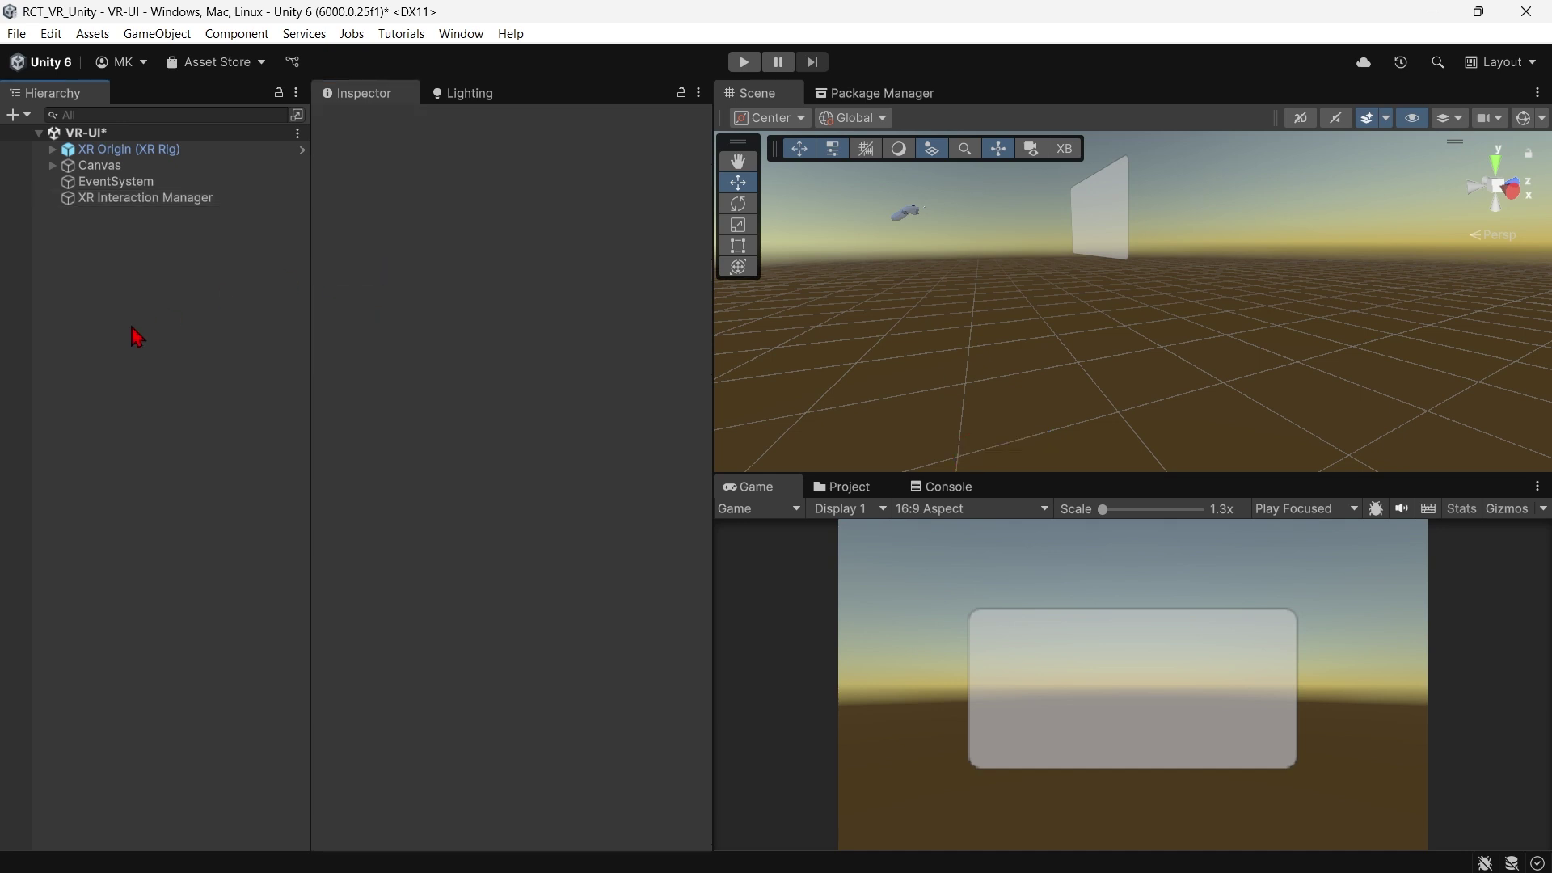
pyautogui.hotkey('ctrl', 's')
# Add a Button - TextMeshPro inside the Panel and set its Width to 50
pyautogui.click(51, 165)
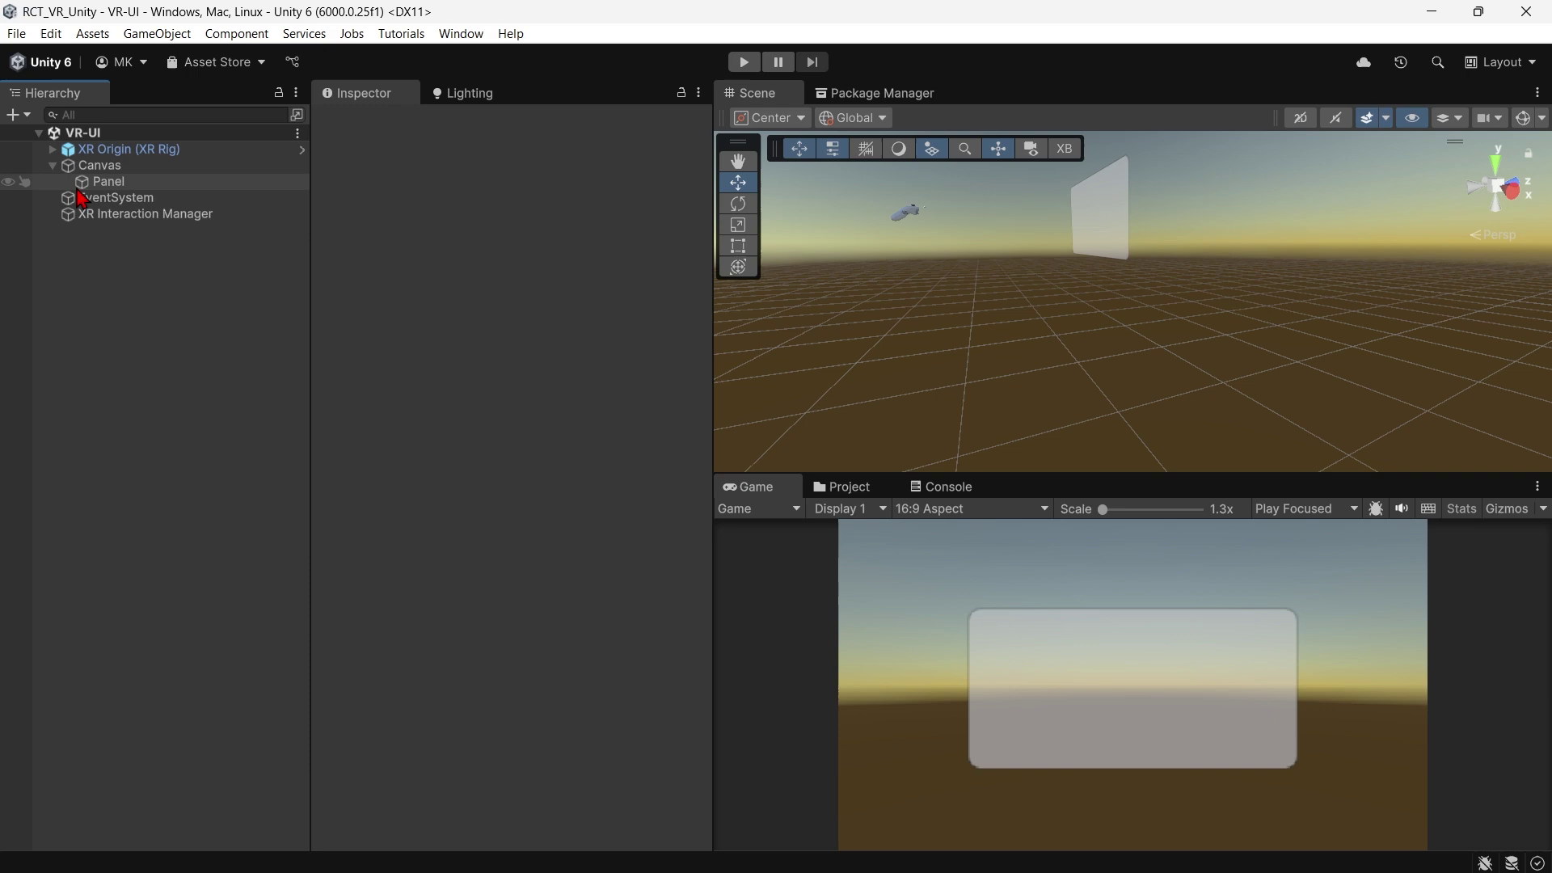
pyautogui.click(109, 182)
pyautogui.rightClick(280, 194)
pyautogui.moveTo(318, 620)
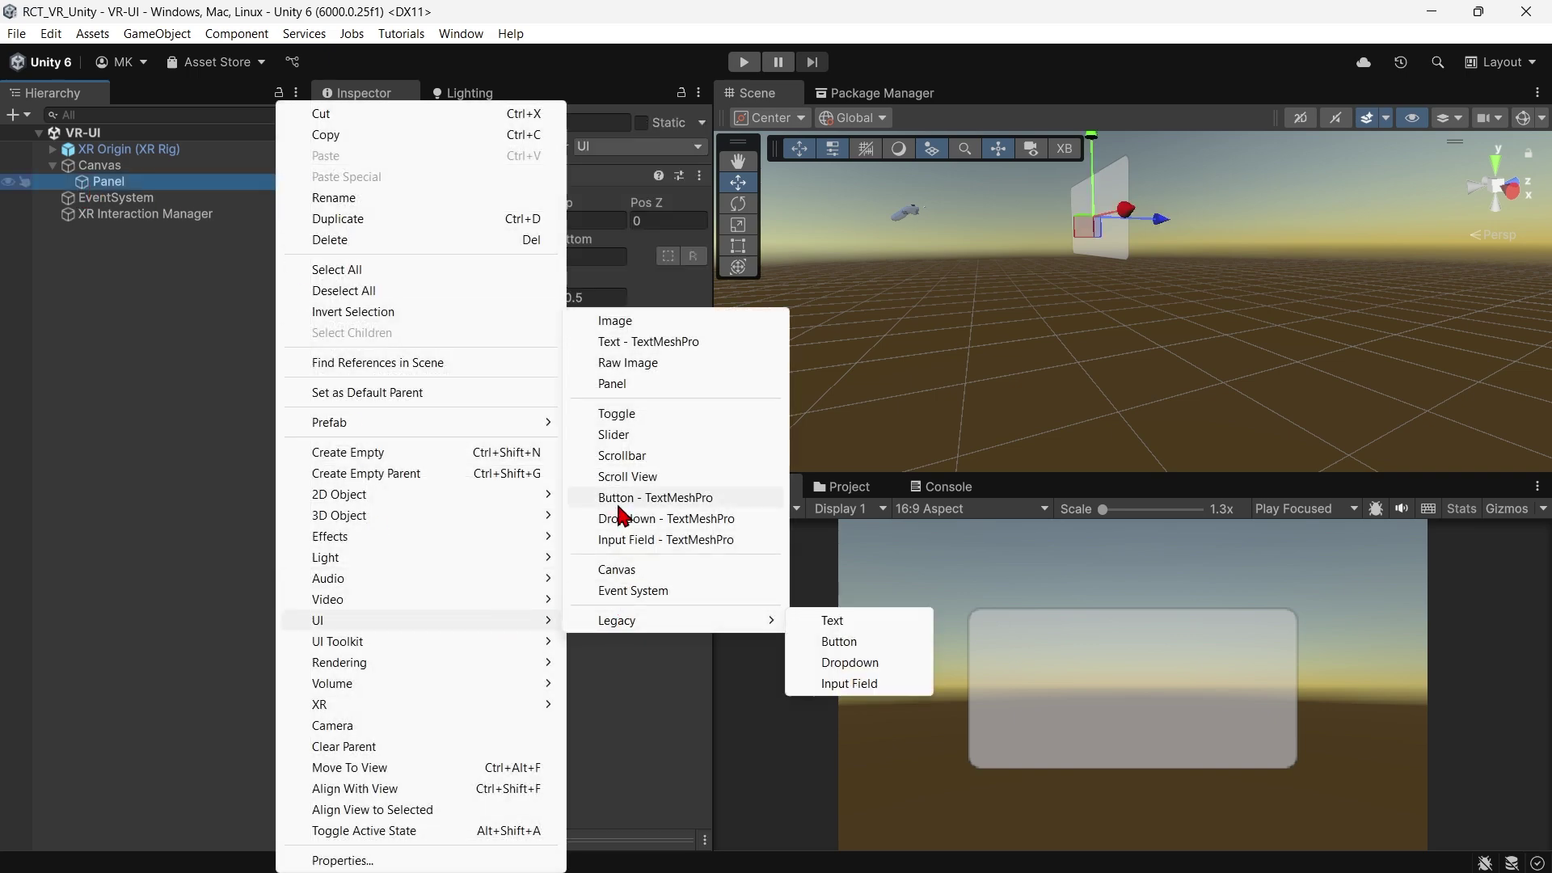
pyautogui.click(655, 497)
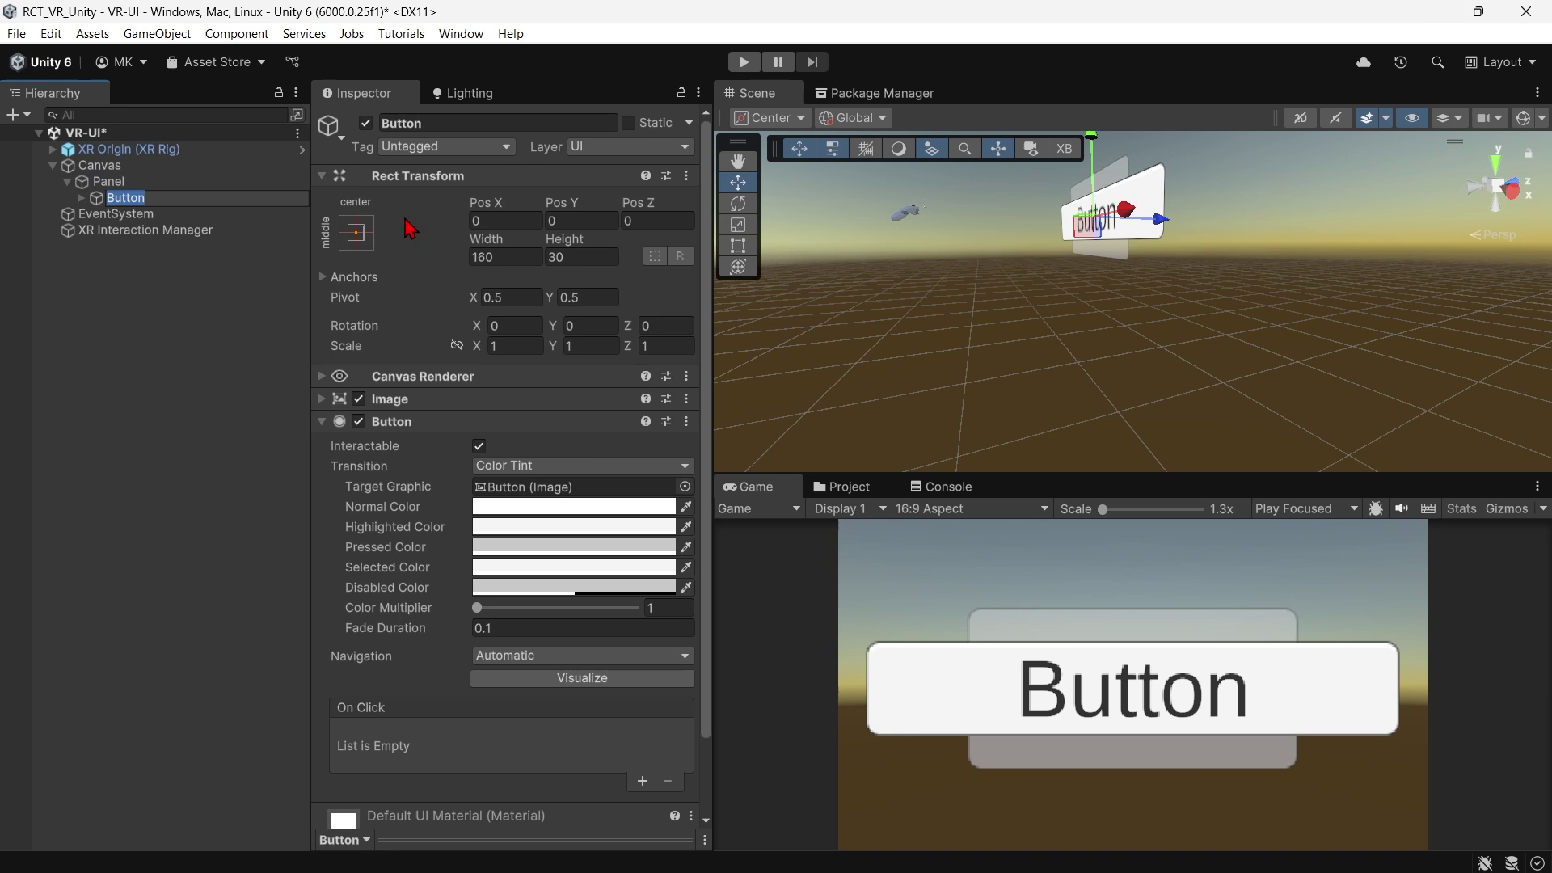
pyautogui.click(355, 232)
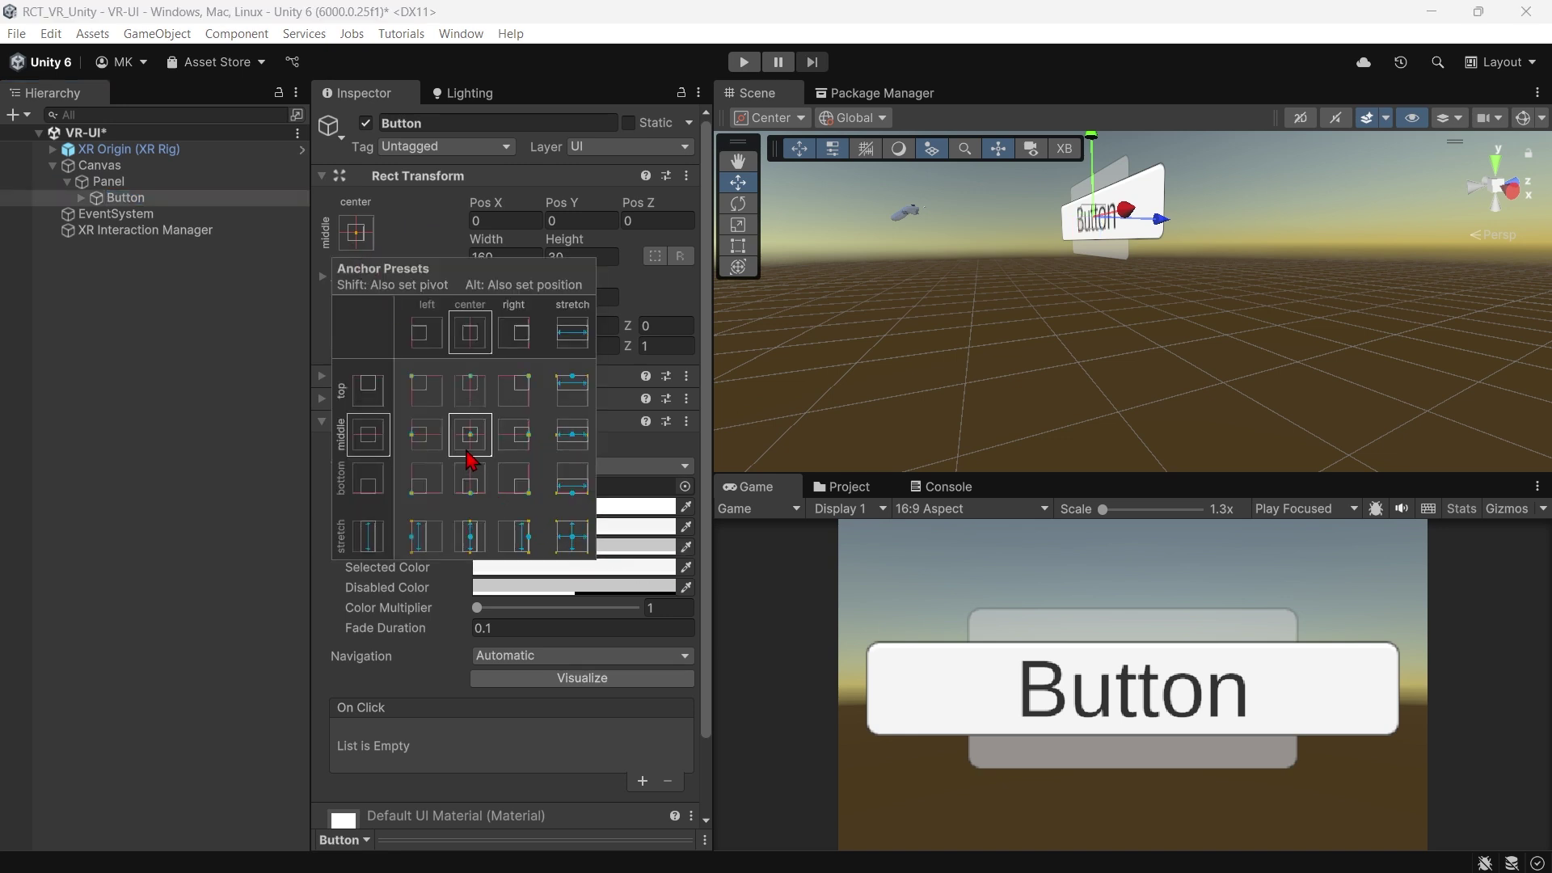
pyautogui.click(202, 405)
pyautogui.click(125, 196)
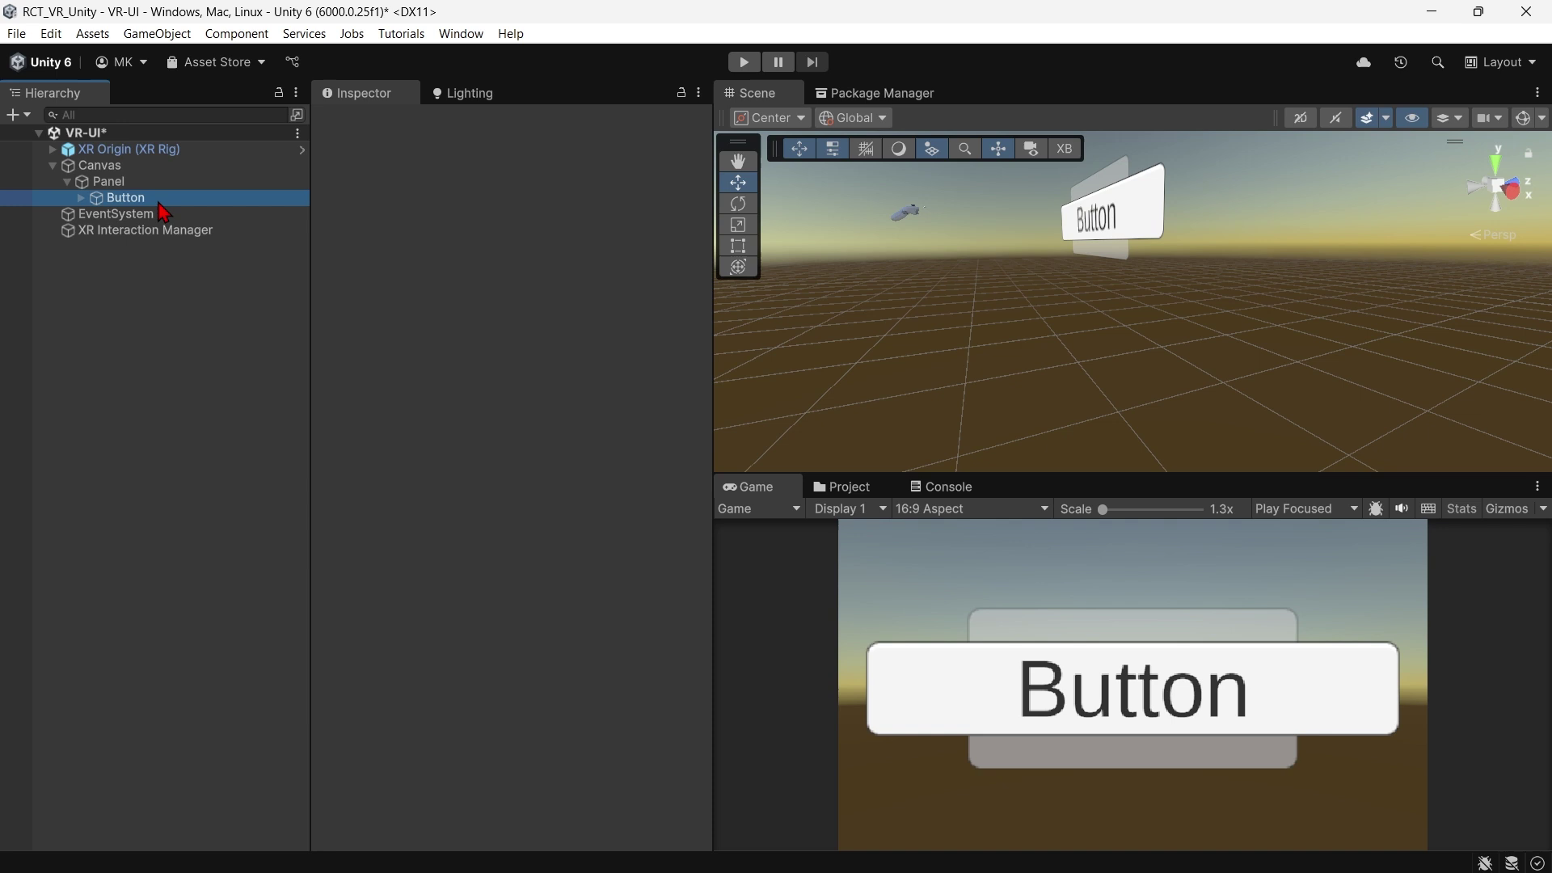
pyautogui.click(497, 255)
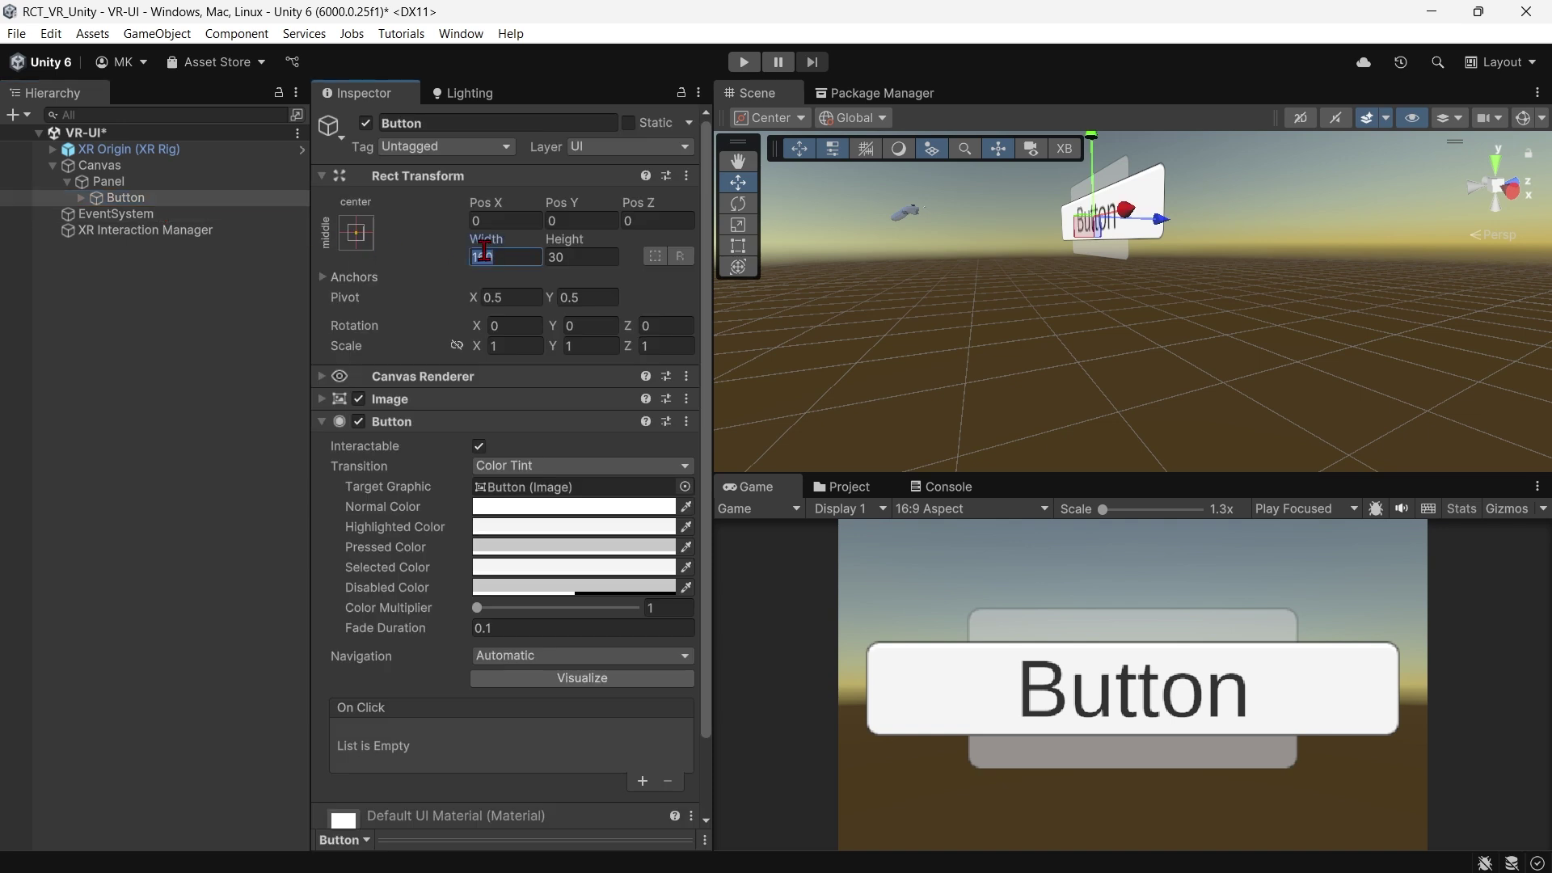
pyautogui.write('50')
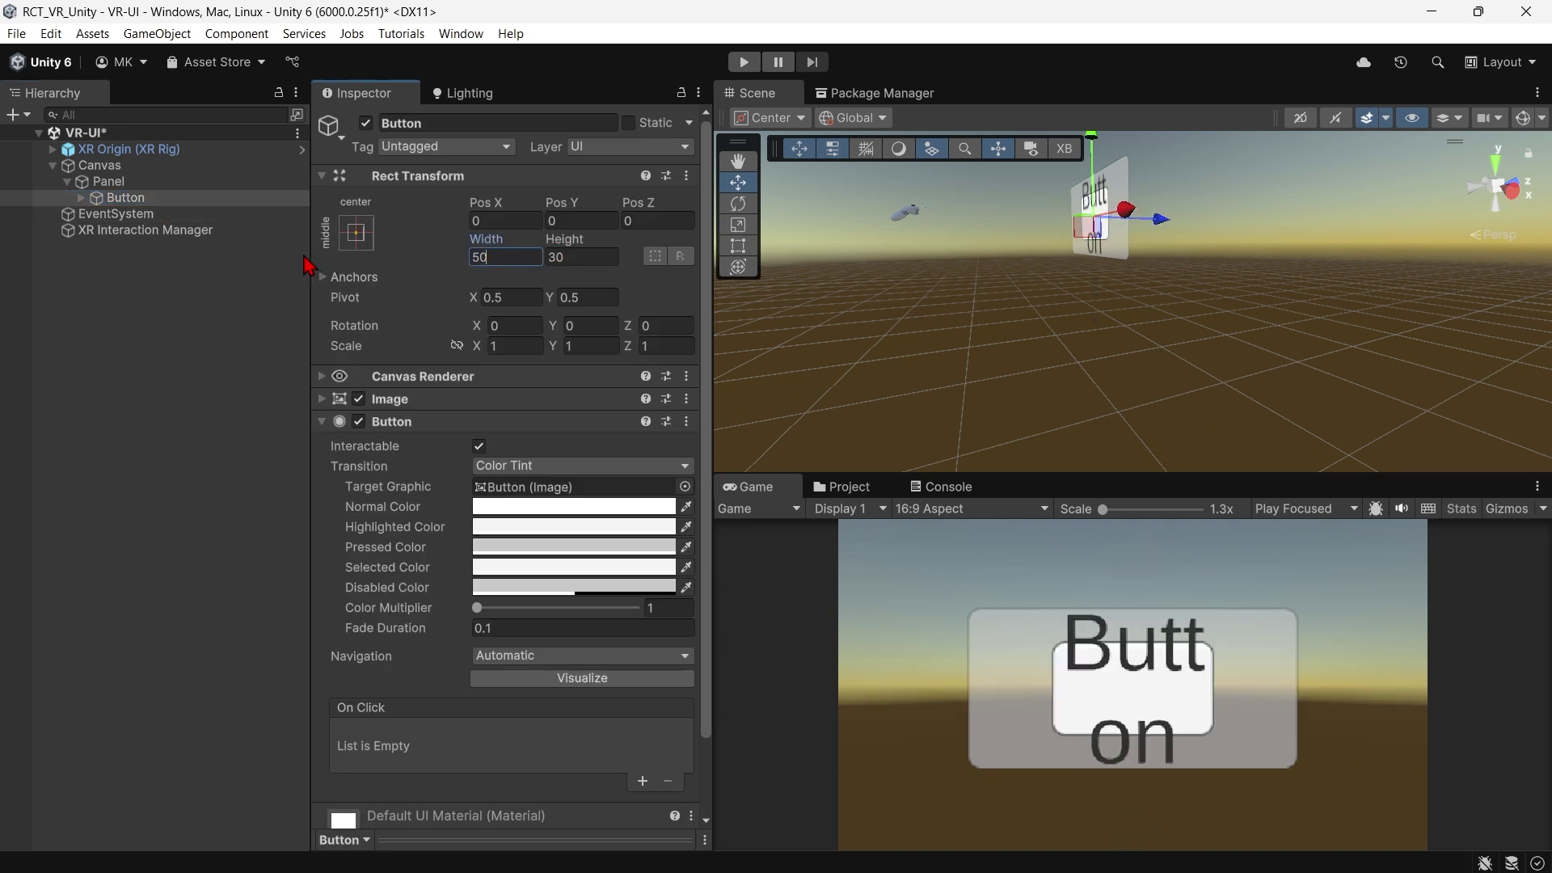
# Deactivate the Button's Text (TMP) child so the button shows blank
pyautogui.click(80, 196)
pyautogui.click(153, 213)
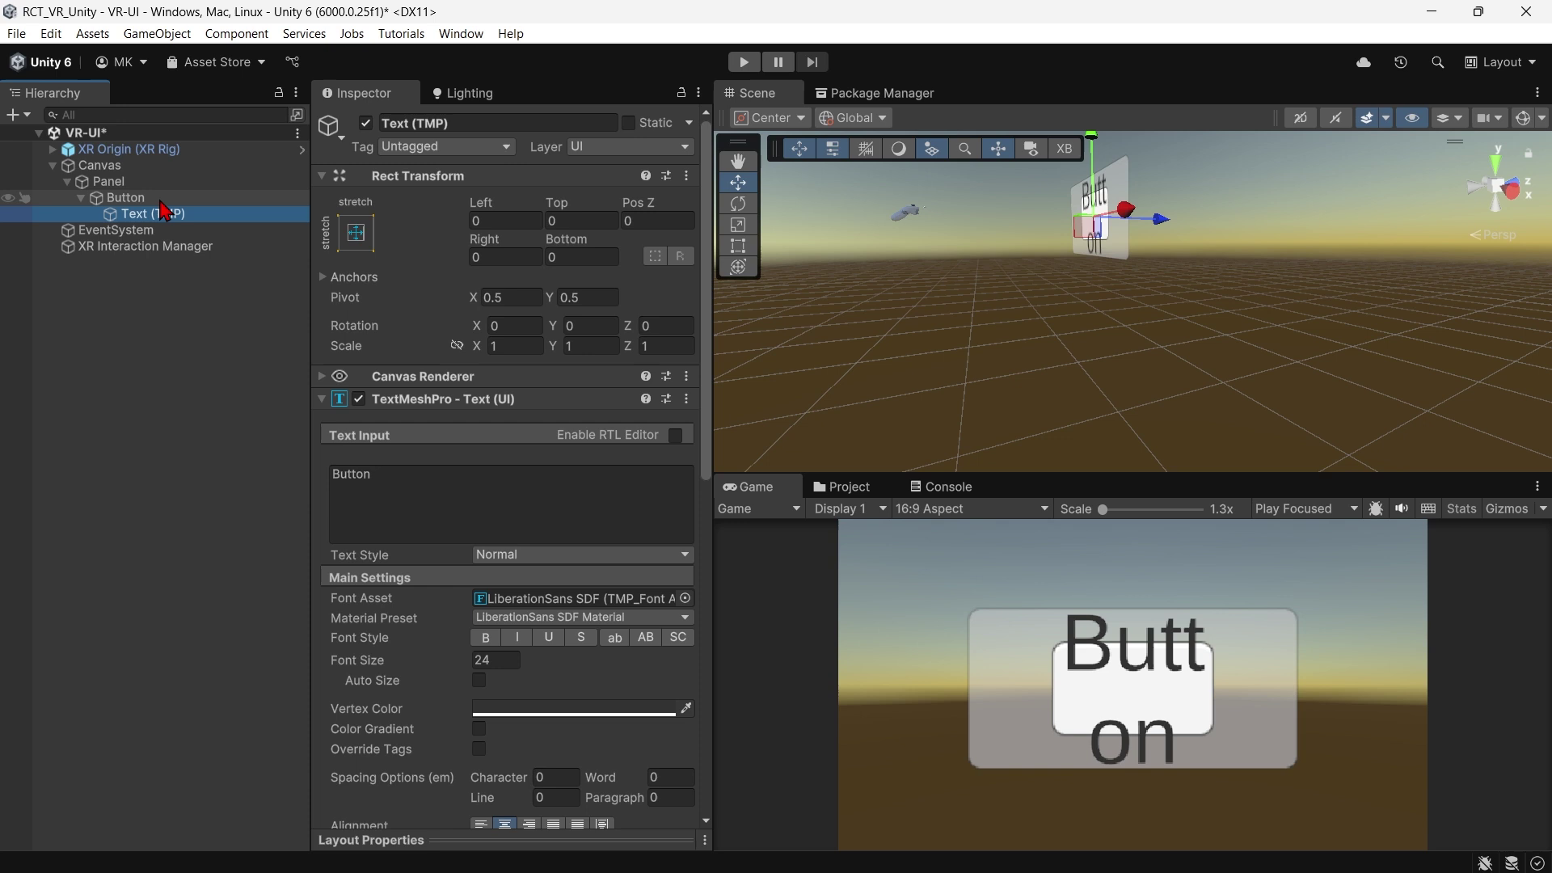
pyautogui.hotkey('alt', 'shift', 'a')
pyautogui.click(133, 196)
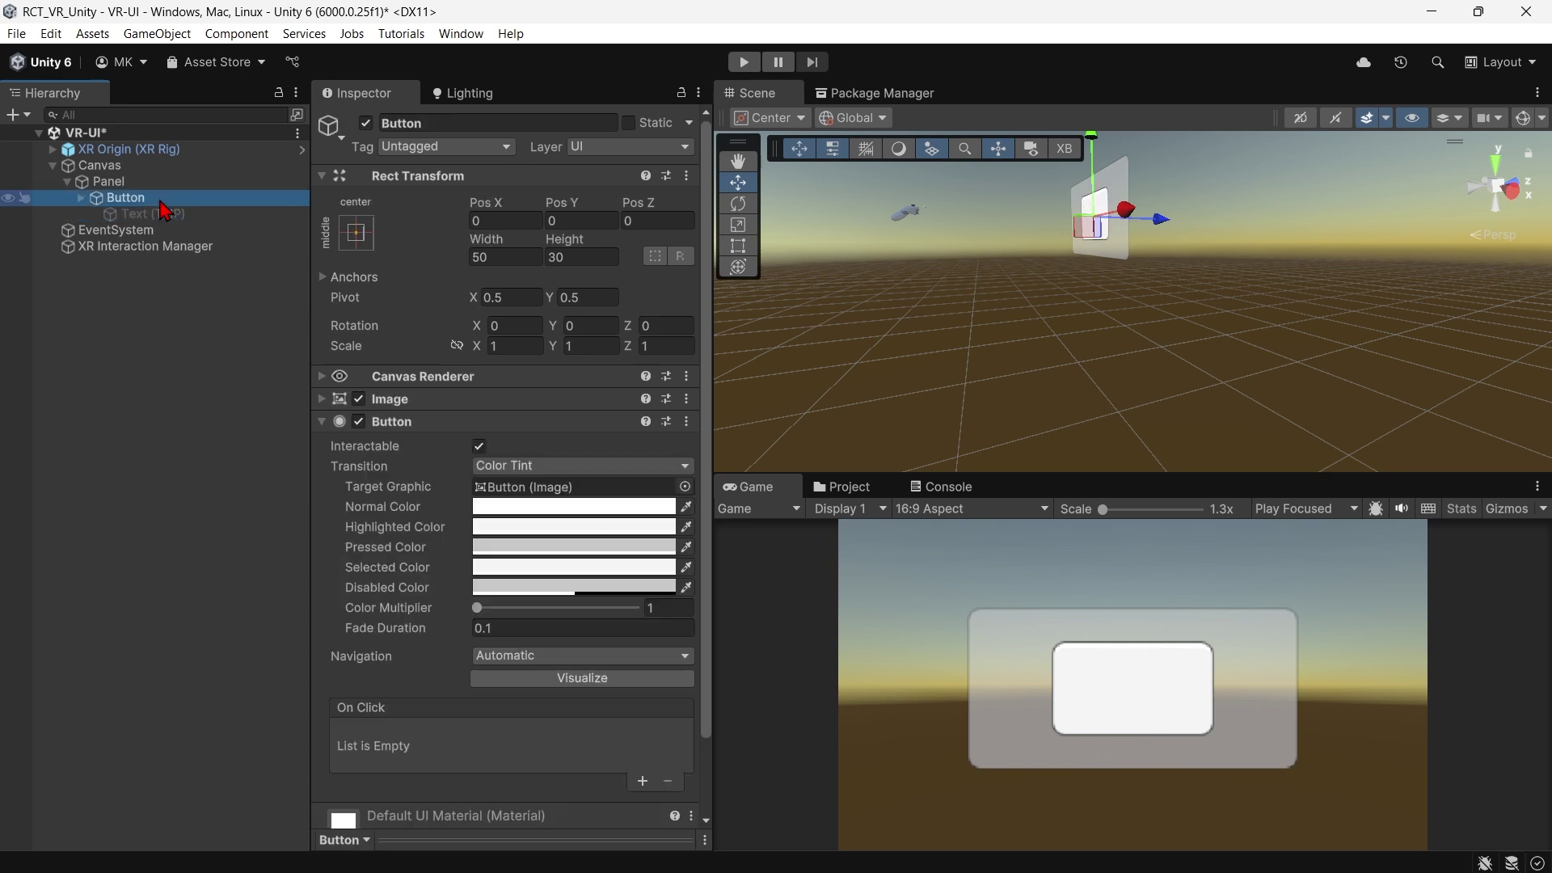
pyautogui.click(80, 197)
pyautogui.click(397, 426)
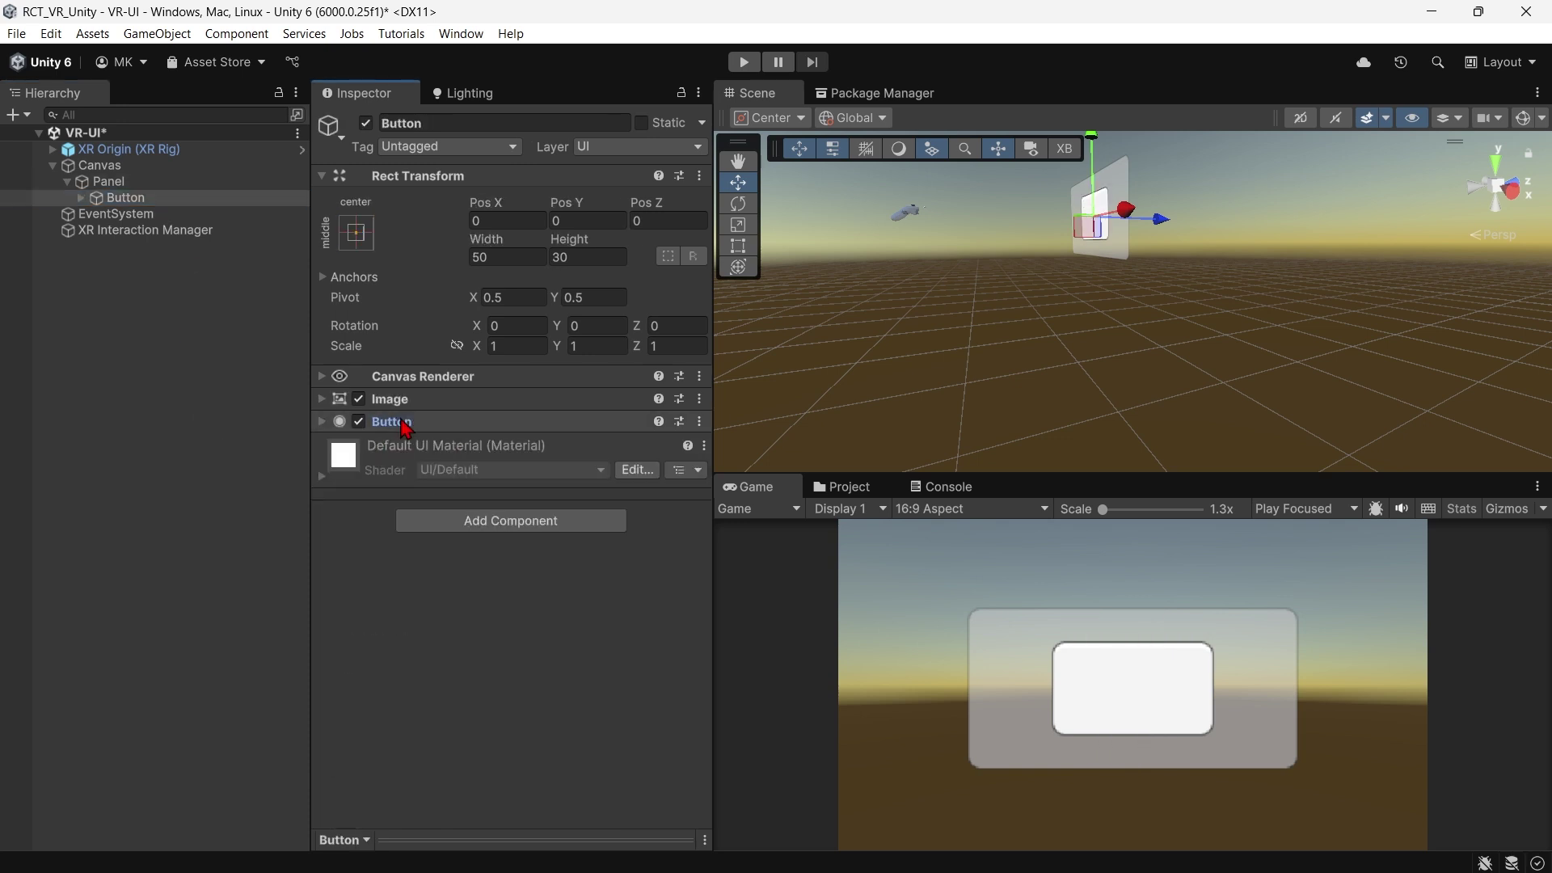
pyautogui.click(224, 373)
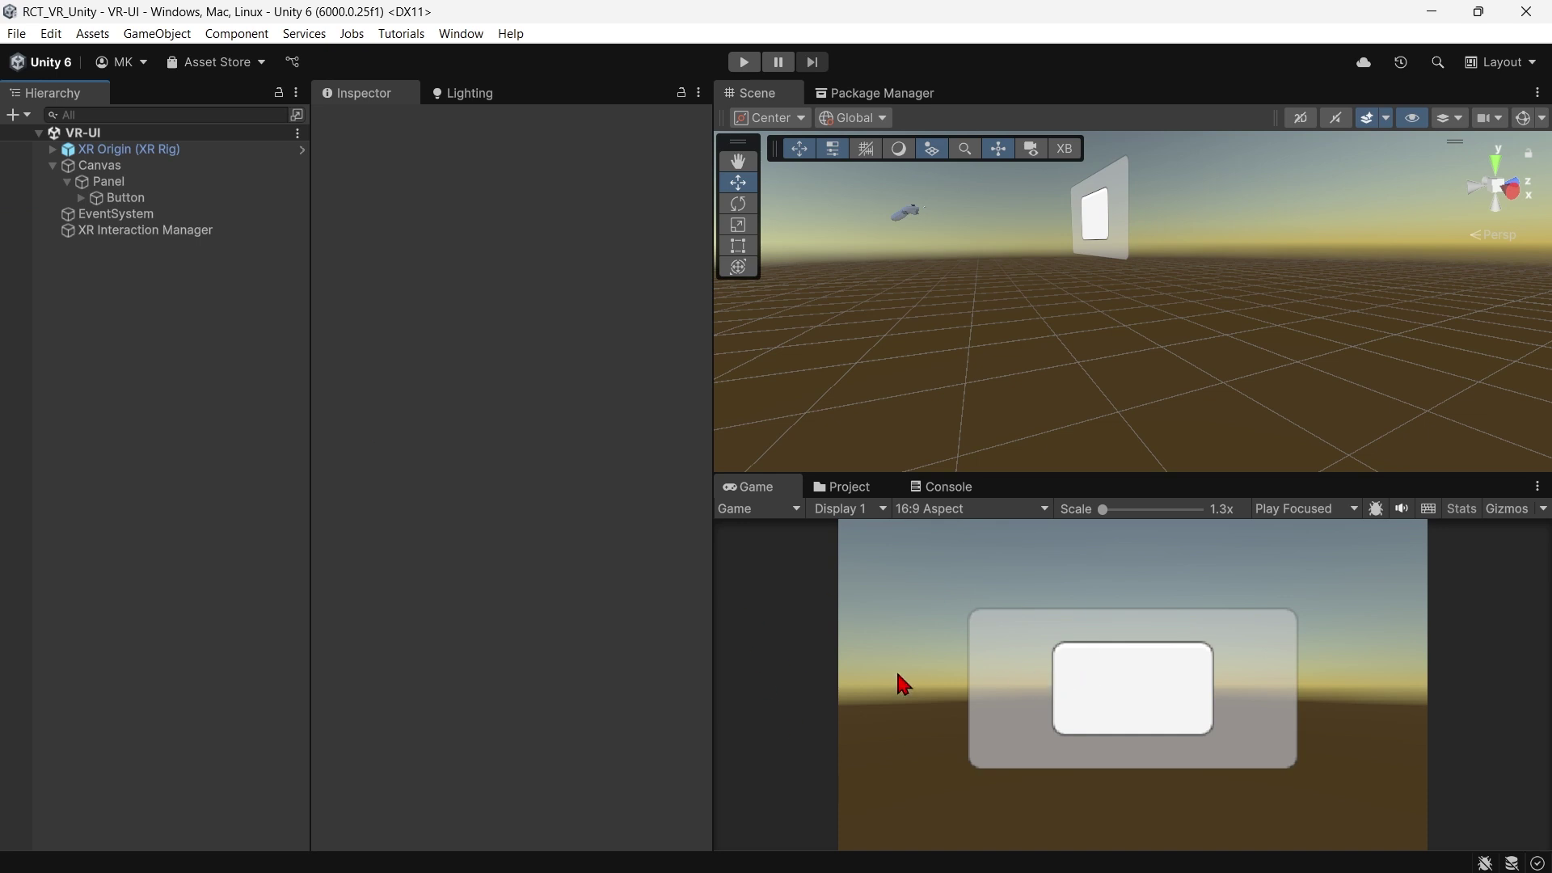
pyautogui.hotkey('ctrl', 'shift', 'p')
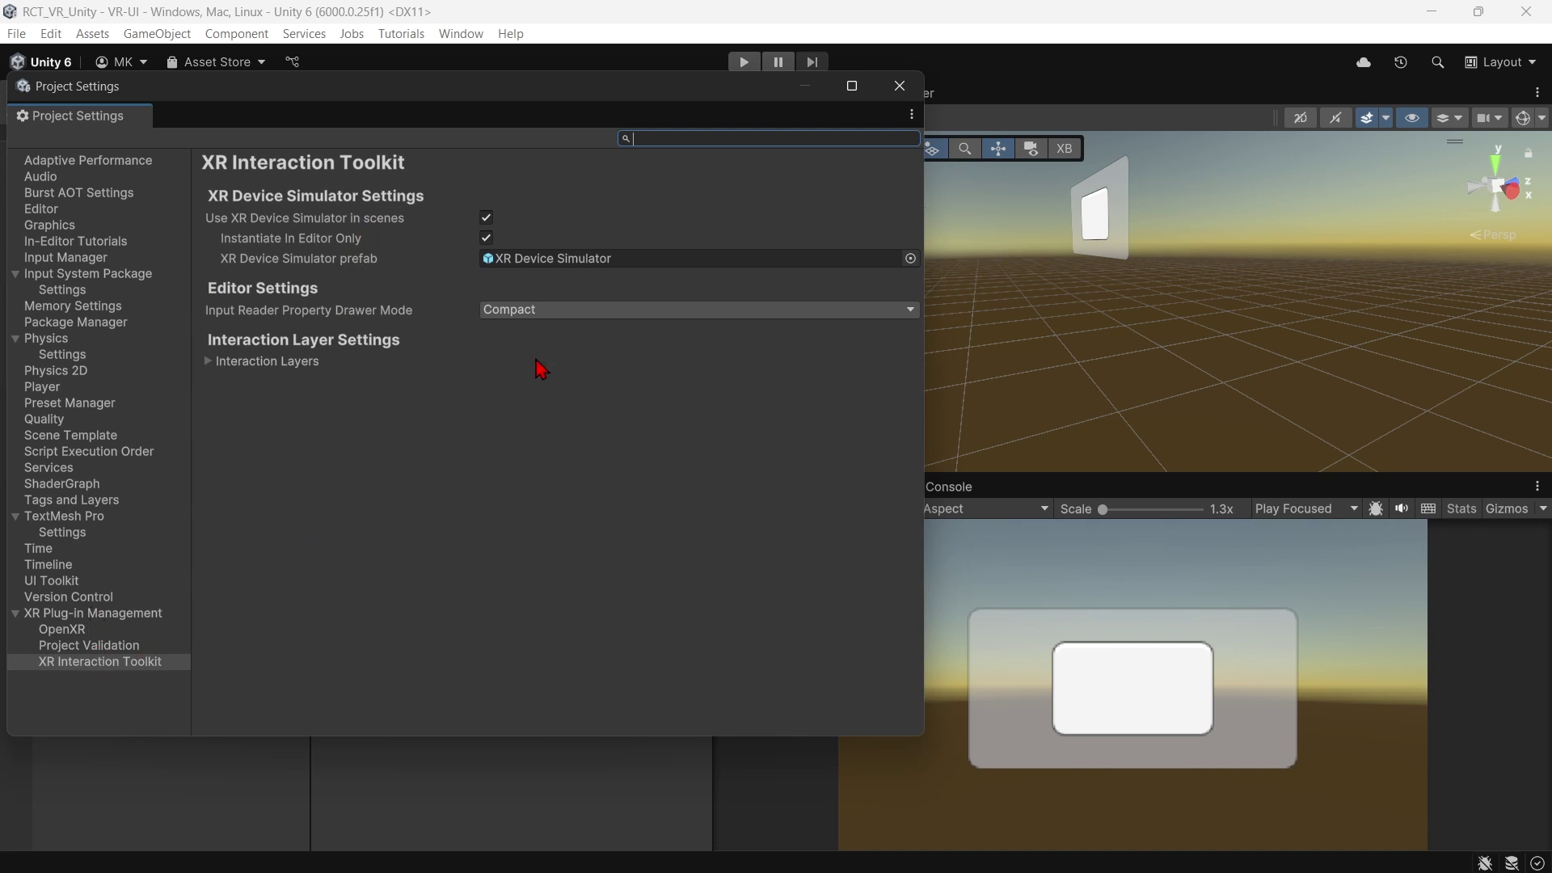
# Enter Play mode and rotate the simulated headset and left controller to view the panel
pyautogui.click(898, 85)
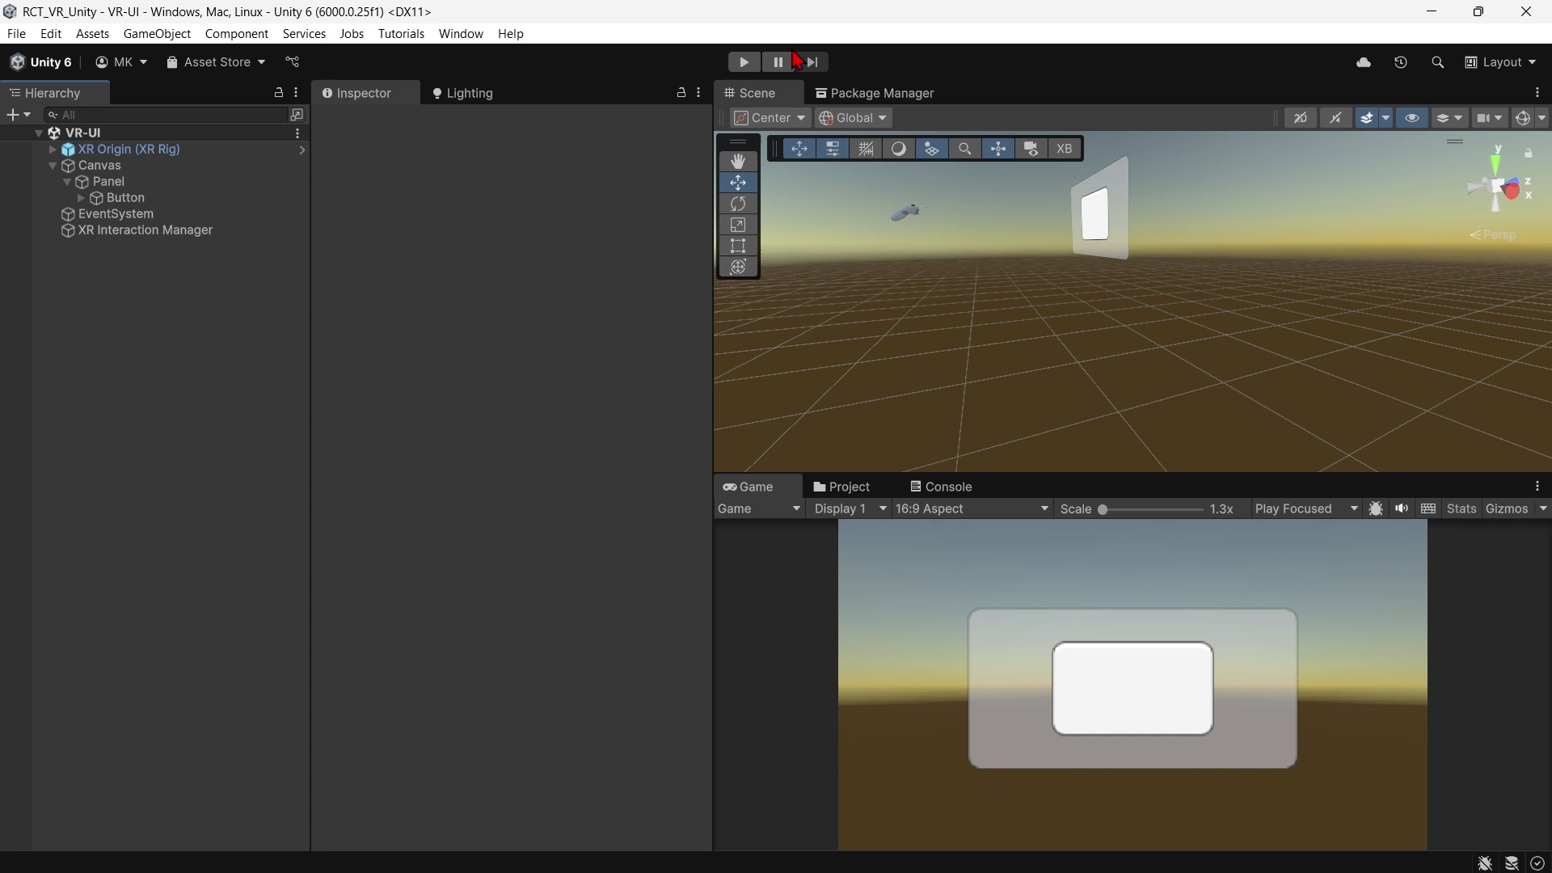
pyautogui.click(744, 62)
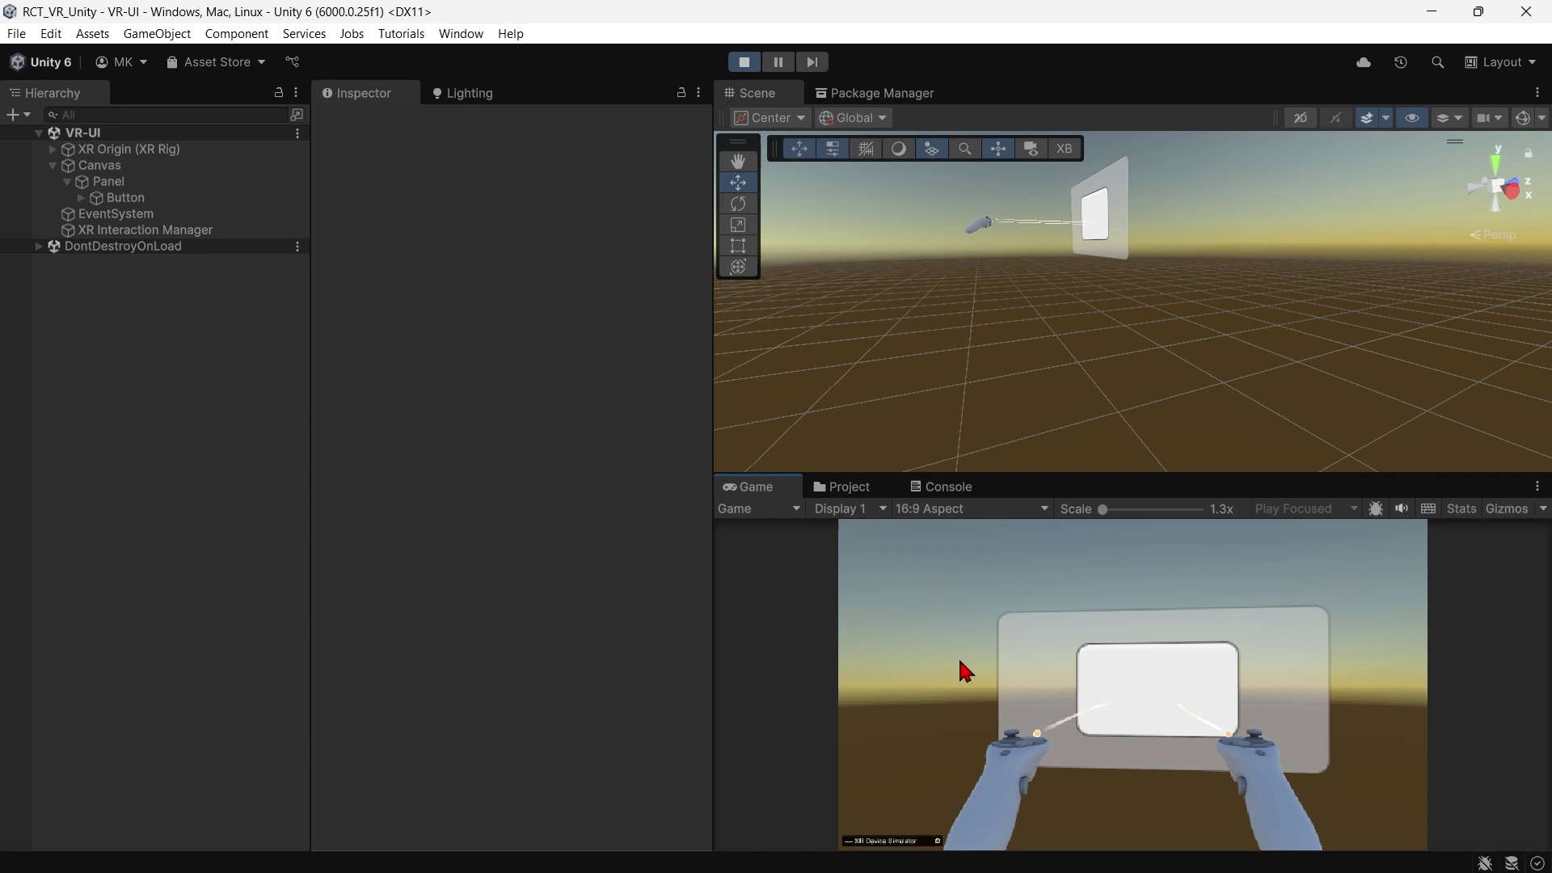
pyautogui.moveTo(900, 659)
pyautogui.mouseDown(button='right')
pyautogui.moveTo(827, 677)
pyautogui.moveTo(1034, 714)
pyautogui.mouseUp(button='right')
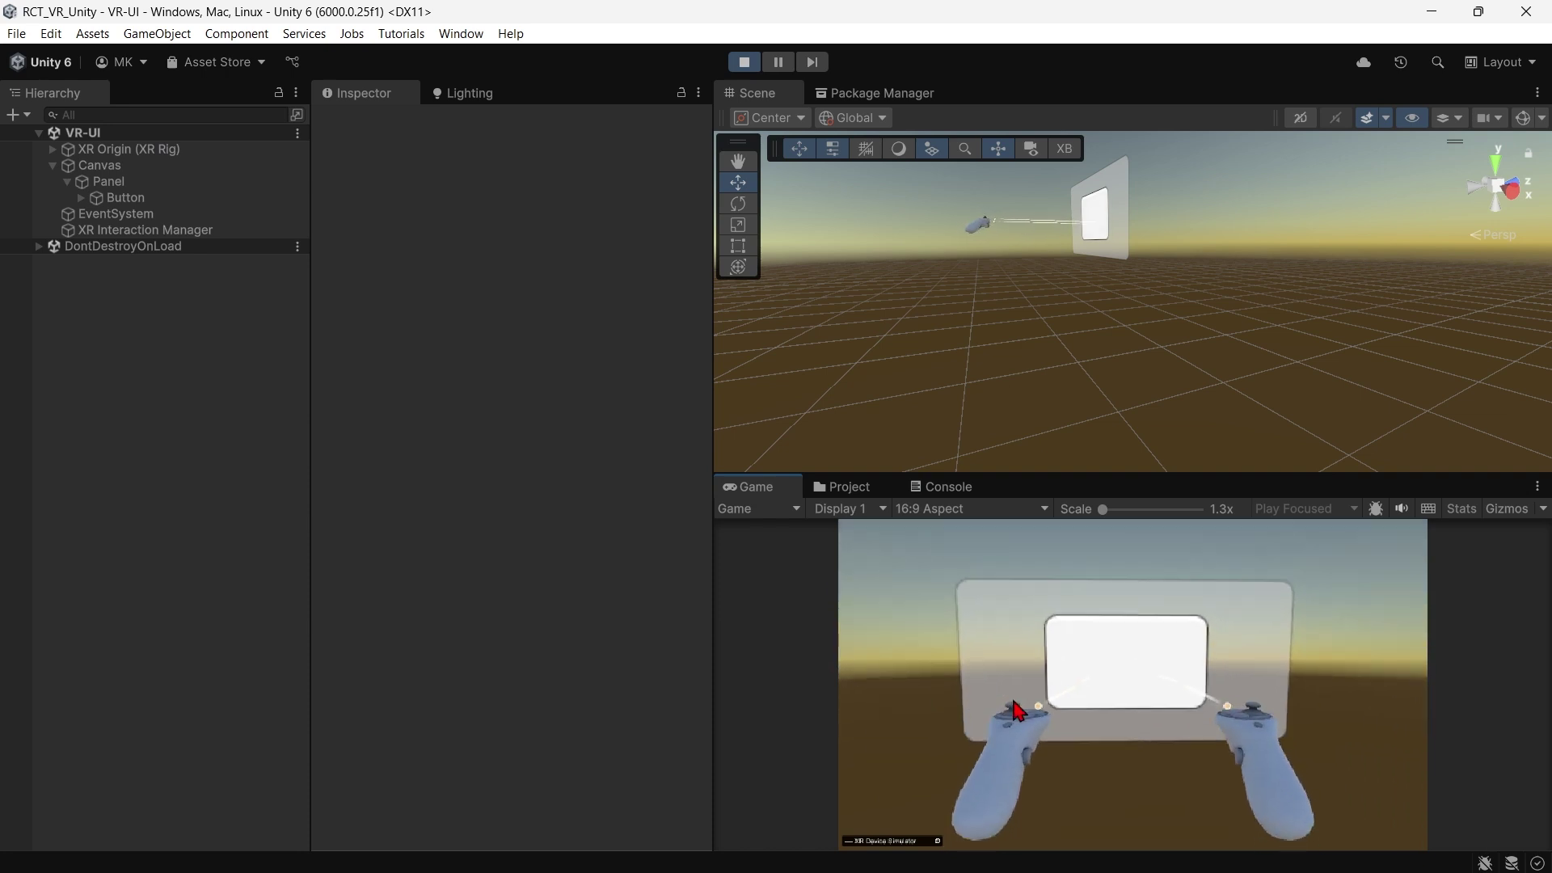
pyautogui.moveTo(1034, 714); pyautogui.dragTo(991, 709)
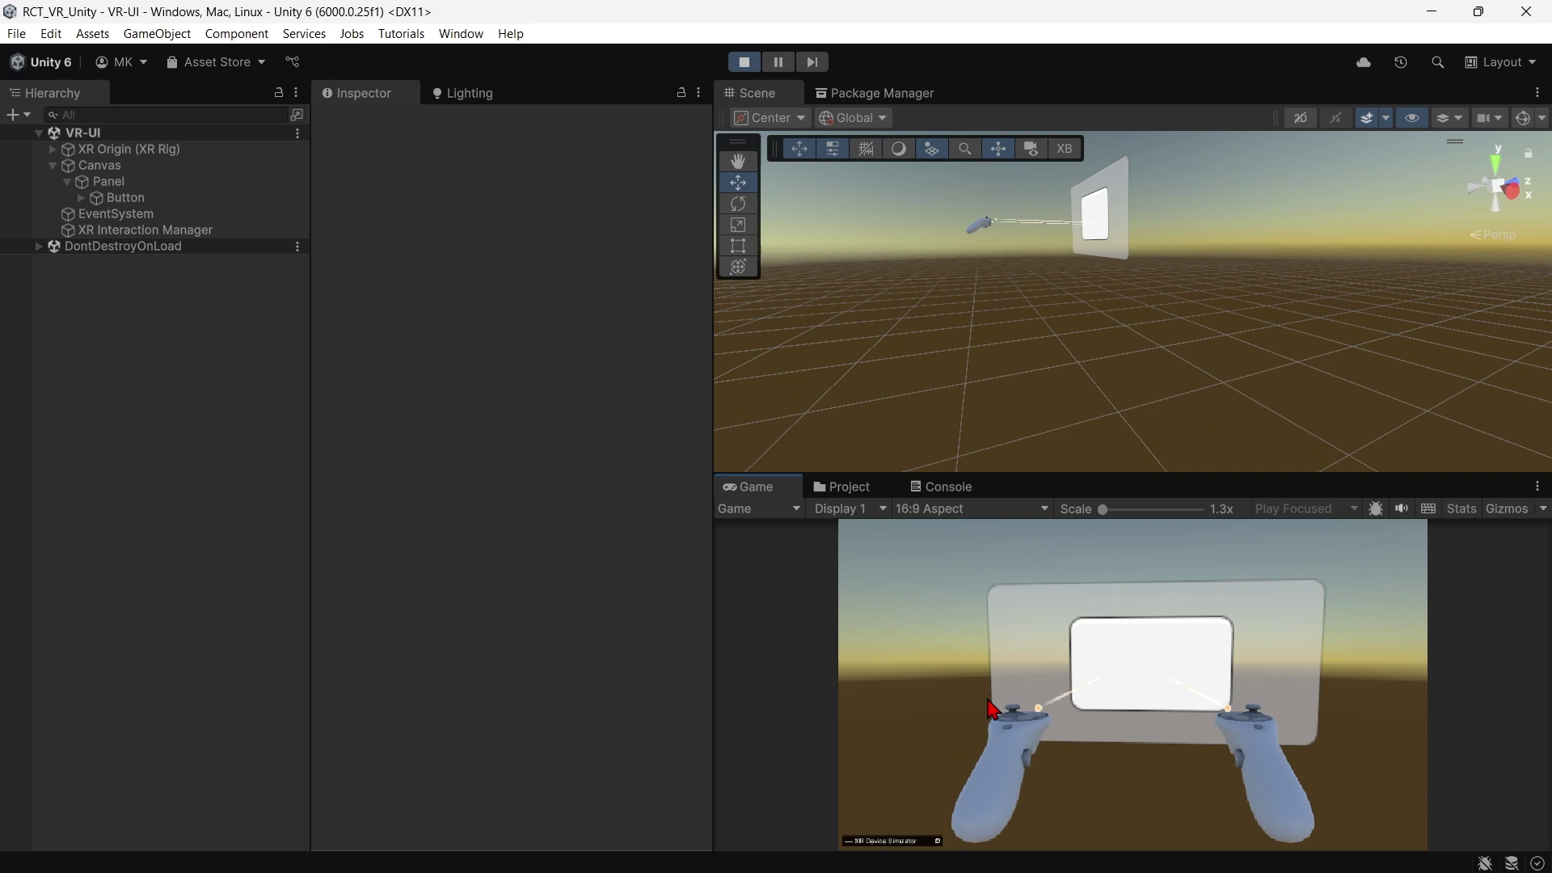
pyautogui.scroll(-2, 992, 709)
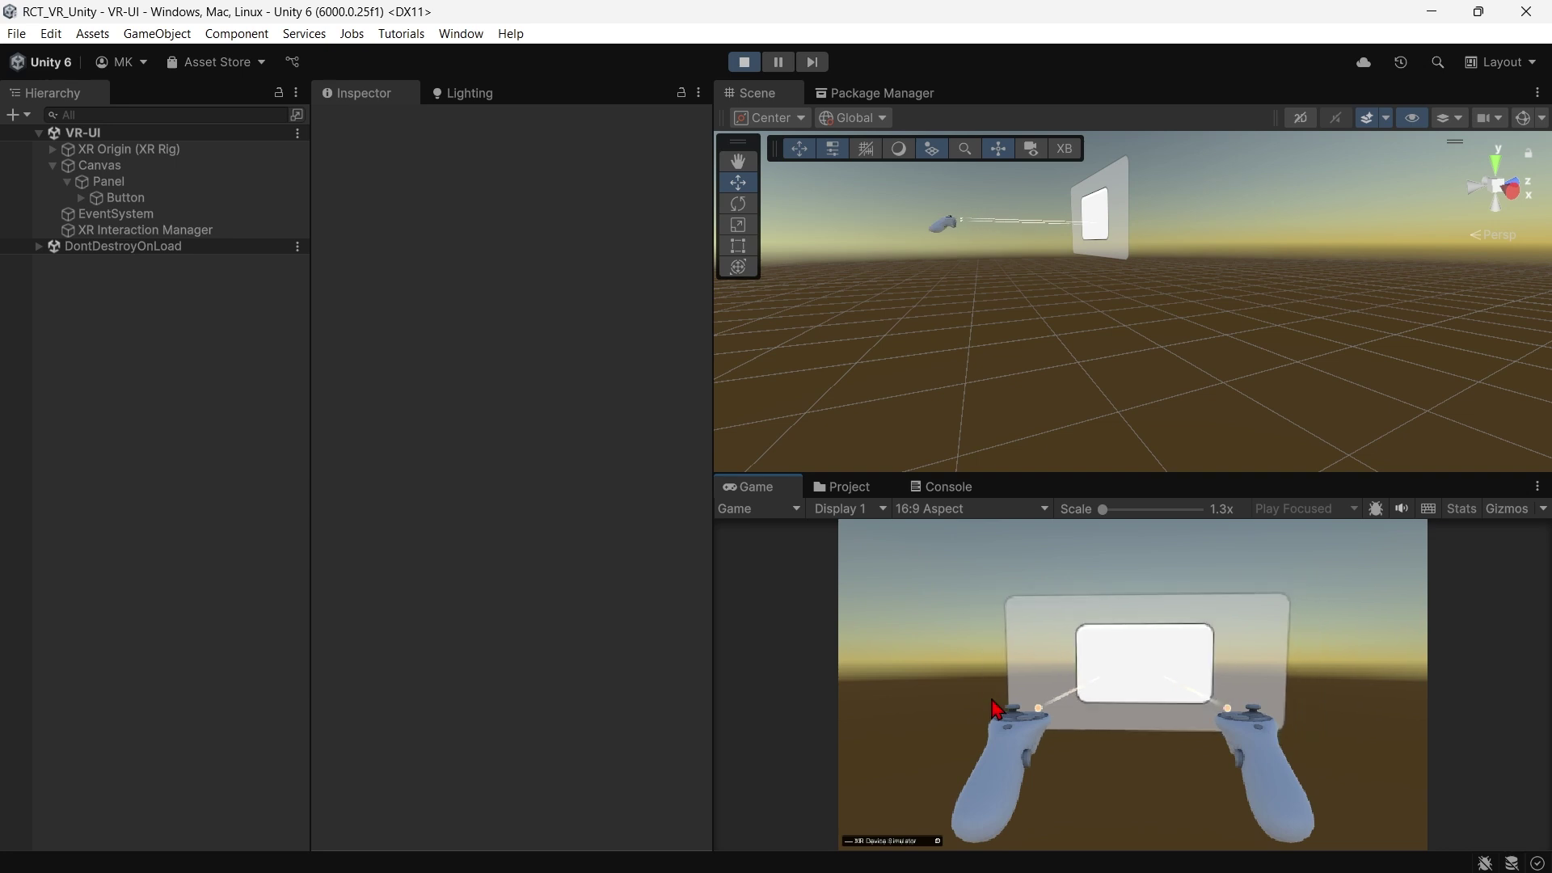
pyautogui.moveTo(992, 709)
pyautogui.mouseDown()
pyautogui.moveTo(593, 715)
pyautogui.moveTo(664, 661)
pyautogui.moveTo(818, 662)
pyautogui.moveTo(935, 710)
pyautogui.moveTo(774, 677)
pyautogui.moveTo(942, 698)
pyautogui.mouseUp()
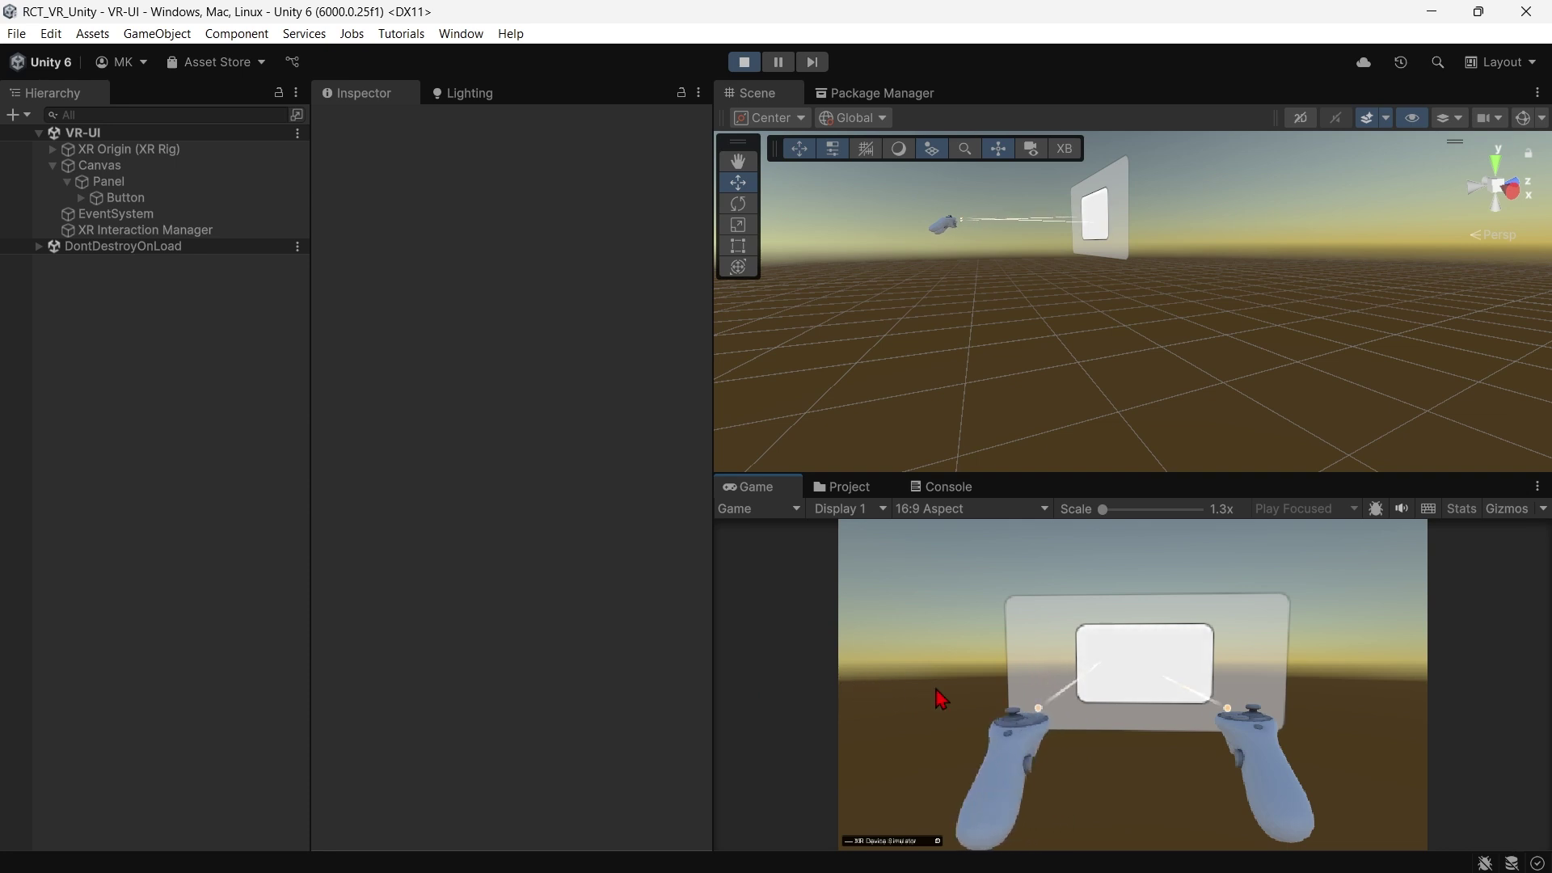